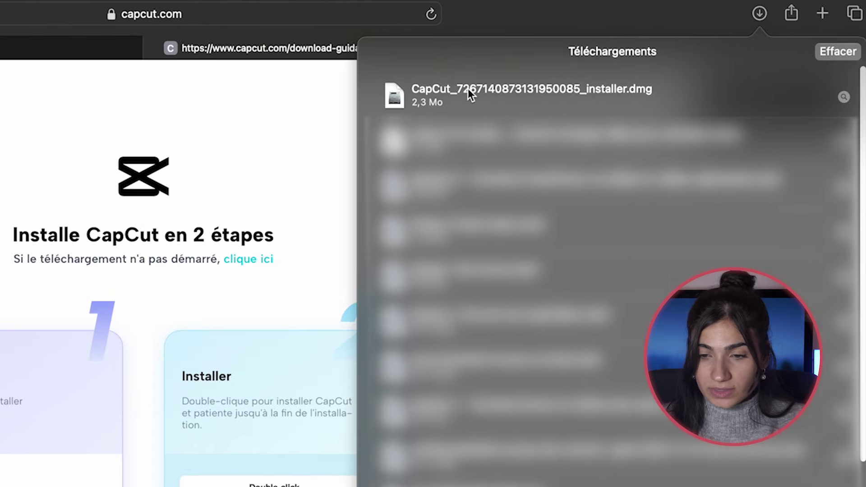
Open the downloaded CapCut installer disk image and launch CapCut-Downloader, allowing the internet-downloaded app to open
{"action": "double_click", "coordinate": [458, 88]}
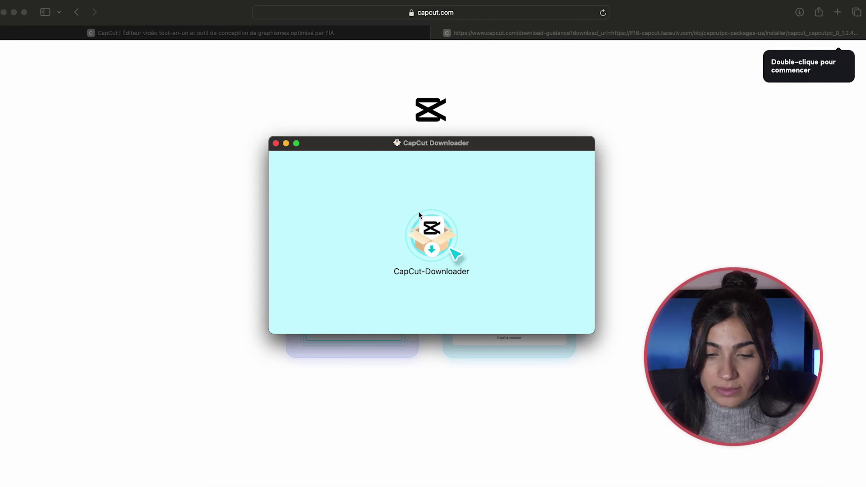
{"action": "double_click", "coordinate": [432, 232]}
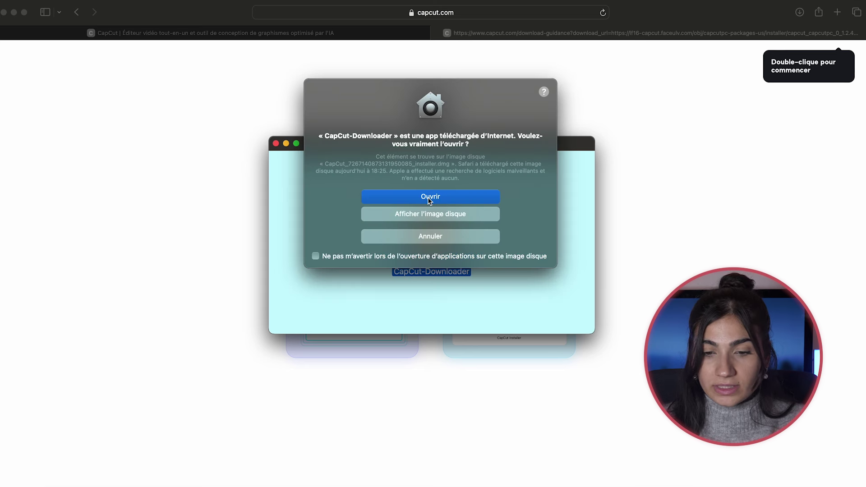
{"action": "left_click", "coordinate": [431, 198]}
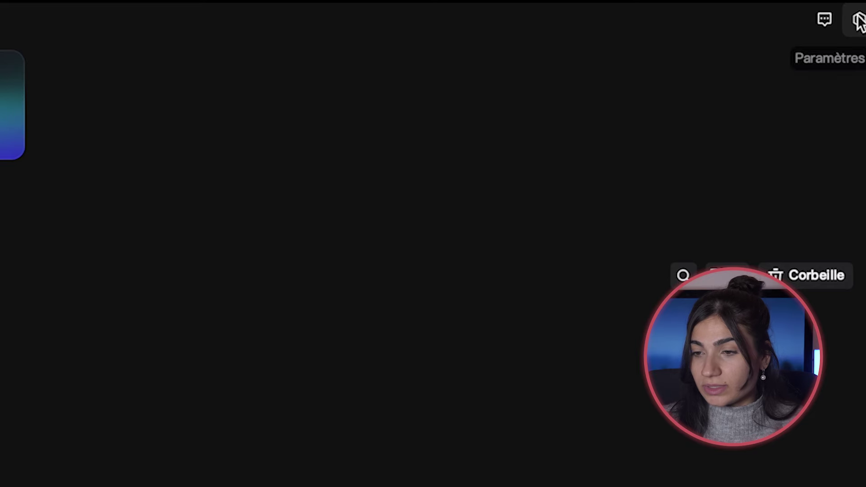
Open the application settings and view the language options
{"action": "left_click", "coordinate": [861, 20]}
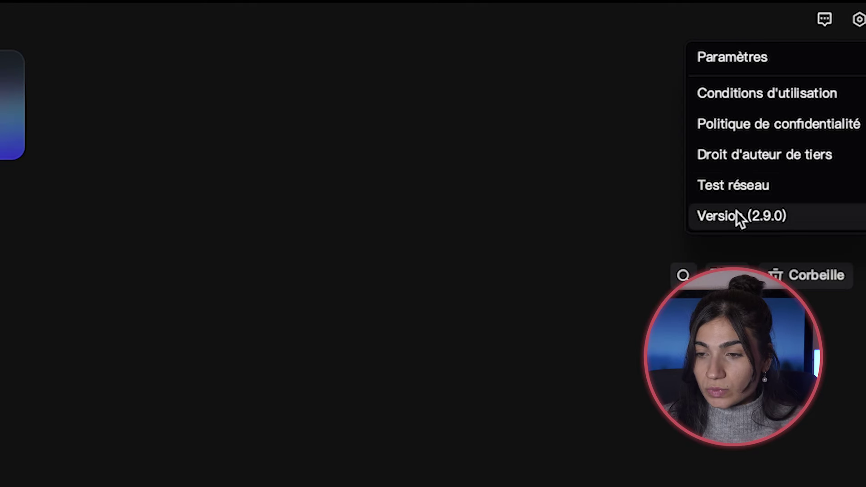
{"action": "left_click", "coordinate": [758, 58]}
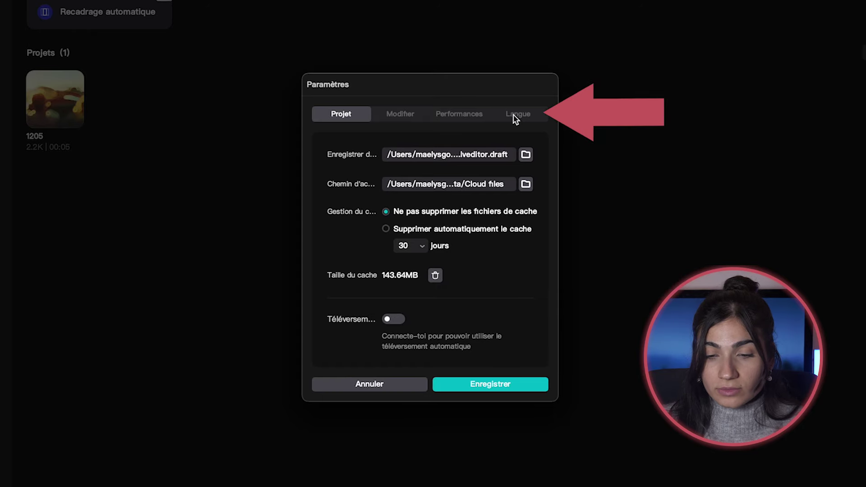
{"action": "left_click", "coordinate": [522, 116]}
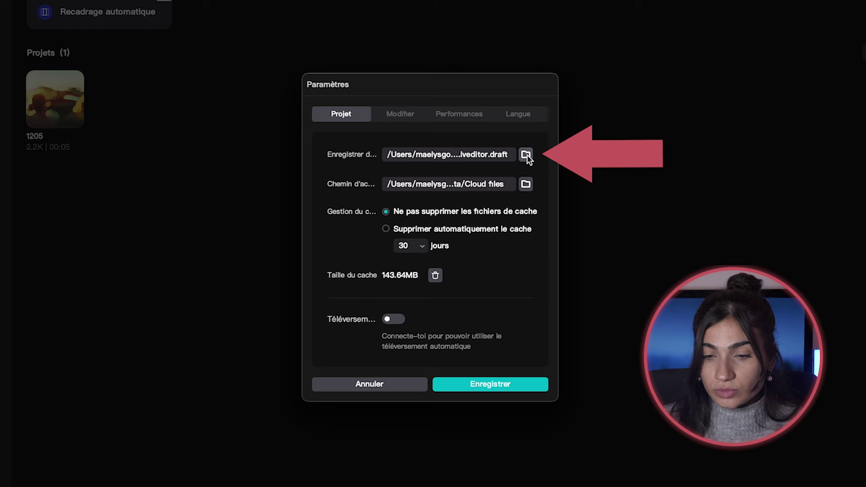
Create a folder named "Tuto capcut" in Documents and choose it as the save location for projects
{"action": "left_click", "coordinate": [526, 155]}
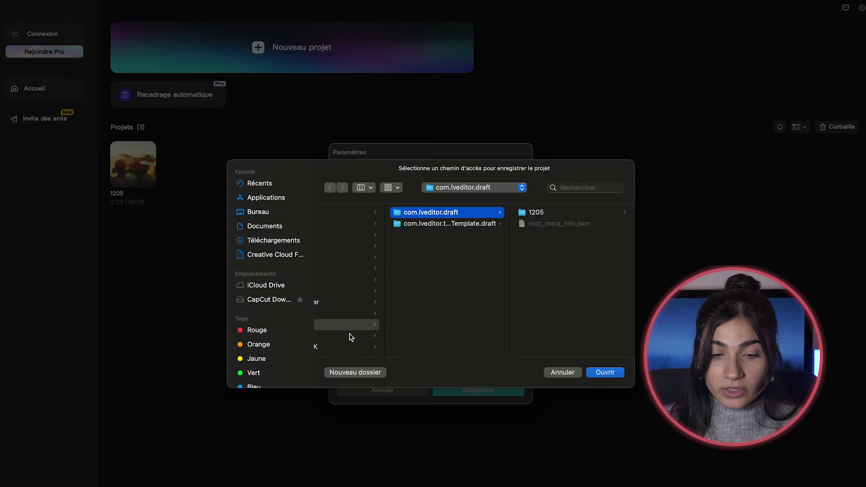
{"action": "left_click", "coordinate": [264, 227]}
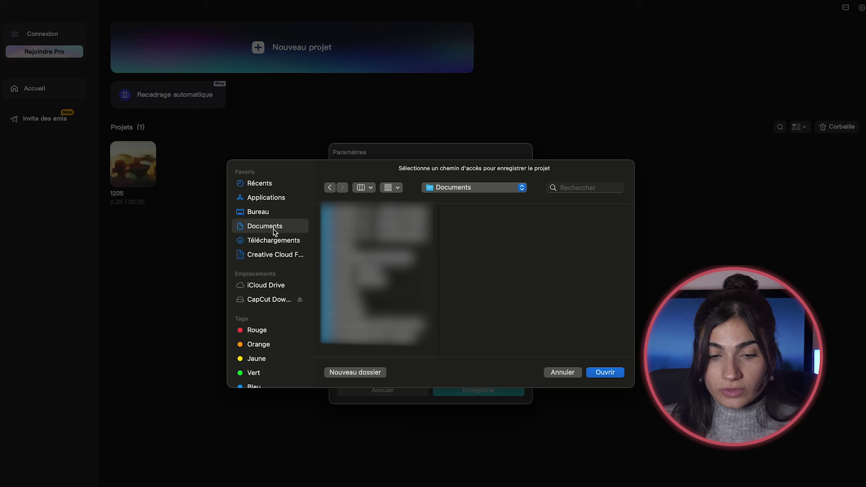
{"action": "left_click", "coordinate": [348, 373]}
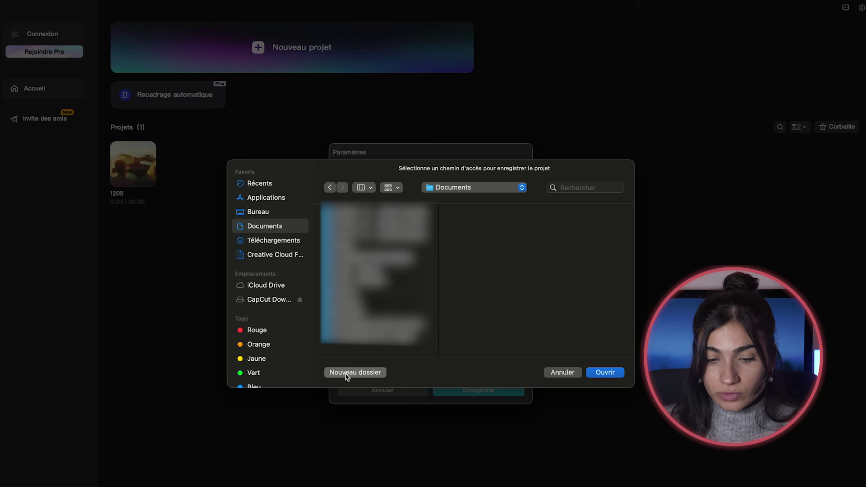
{"action": "type", "text": "Tuto capcut"}
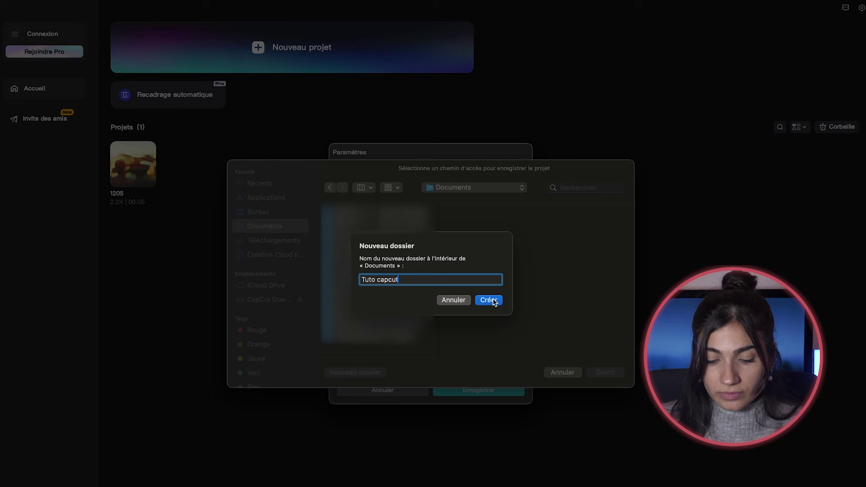
{"action": "left_click", "coordinate": [489, 301]}
{"action": "left_click", "coordinate": [605, 373]}
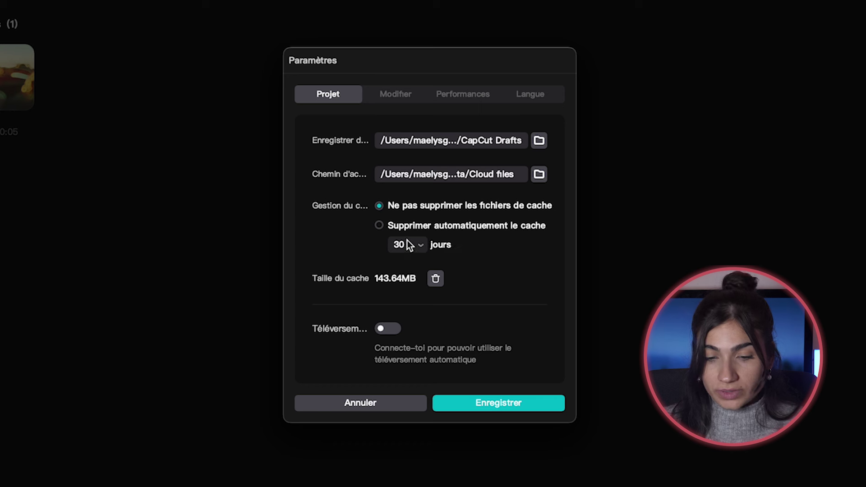
Review the editing and performance preferences, including the frame-advance increment, and save the settings
{"action": "left_click", "coordinate": [389, 93]}
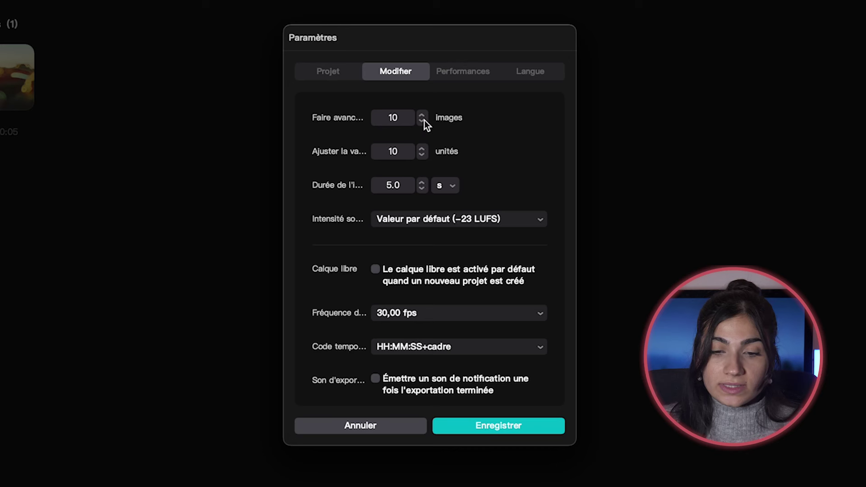
{"action": "left_click", "coordinate": [424, 121]}
{"action": "left_click", "coordinate": [423, 121]}
{"action": "left_click", "coordinate": [421, 115]}
{"action": "left_click", "coordinate": [421, 114]}
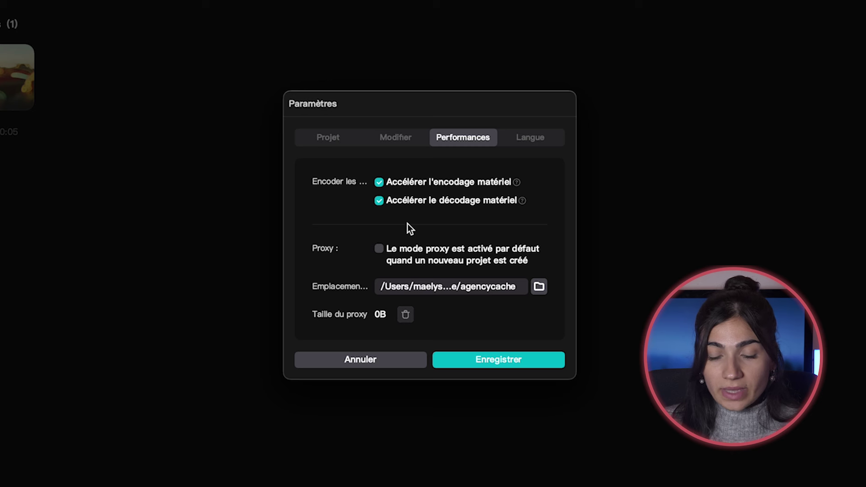
{"action": "left_click", "coordinate": [470, 364]}
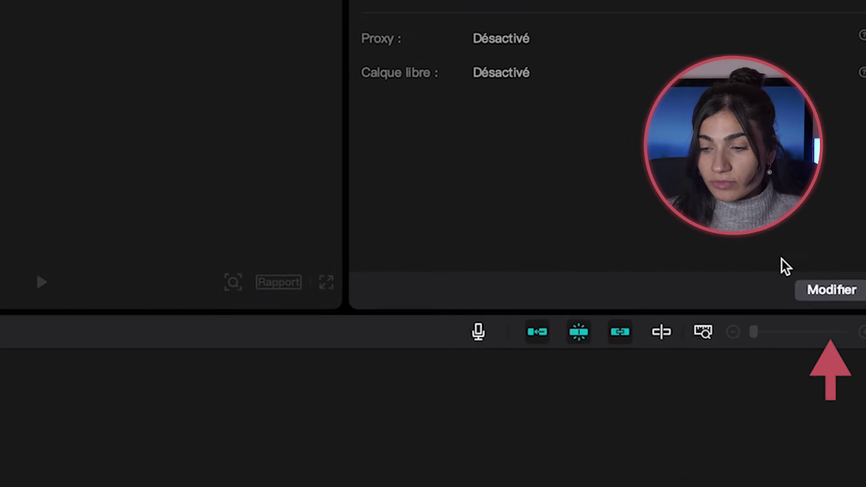
Set the project's aspect ratio to 16:9 in the project settings and save them
{"action": "left_click", "coordinate": [839, 293]}
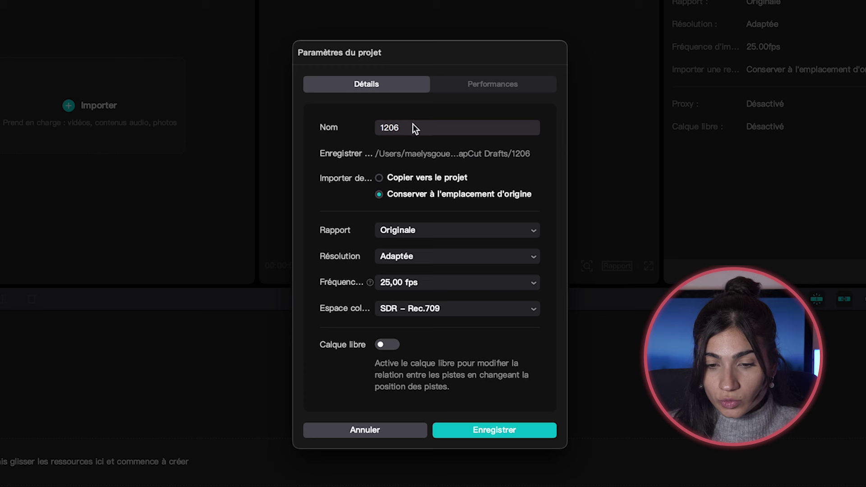
{"action": "left_click", "coordinate": [409, 231]}
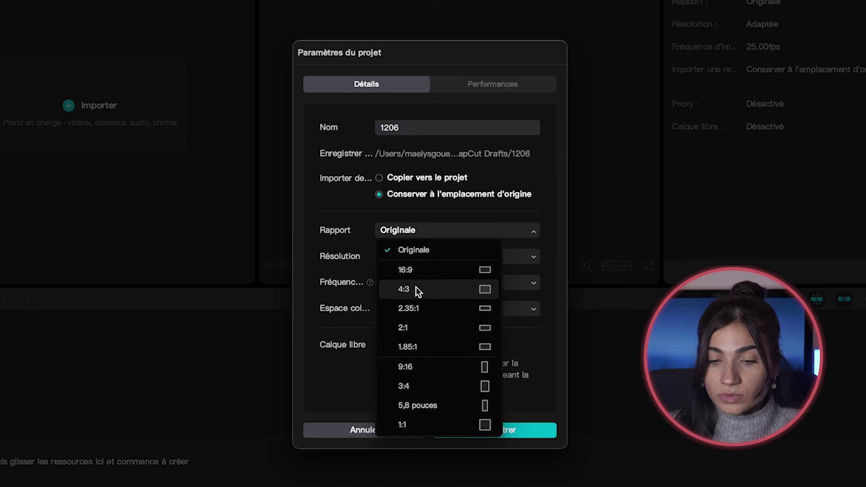
{"action": "key", "text": "Escape"}
{"action": "left_click", "coordinate": [381, 285]}
{"action": "left_click", "coordinate": [413, 309]}
{"action": "left_click", "coordinate": [426, 309]}
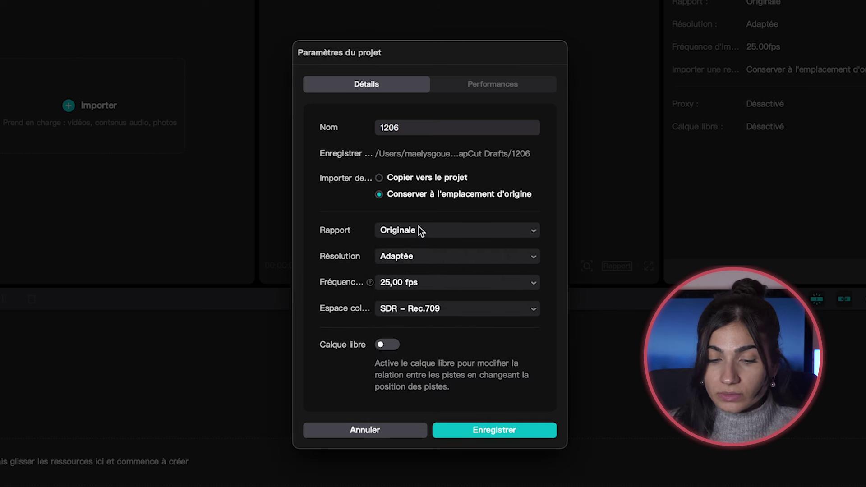
{"action": "left_click", "coordinate": [418, 229]}
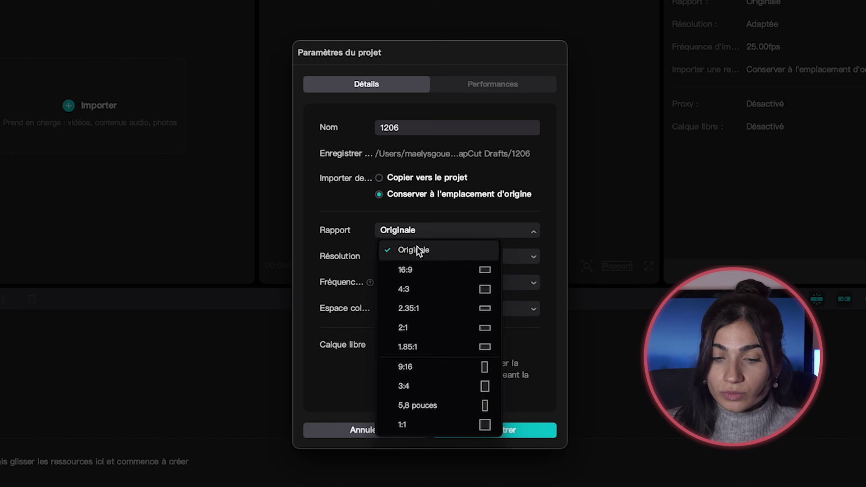
{"action": "left_click", "coordinate": [414, 271]}
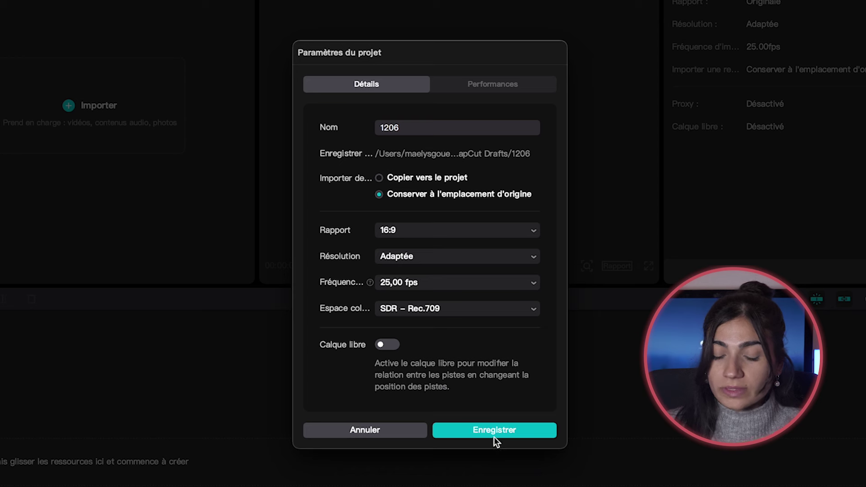
{"action": "left_click", "coordinate": [484, 431]}
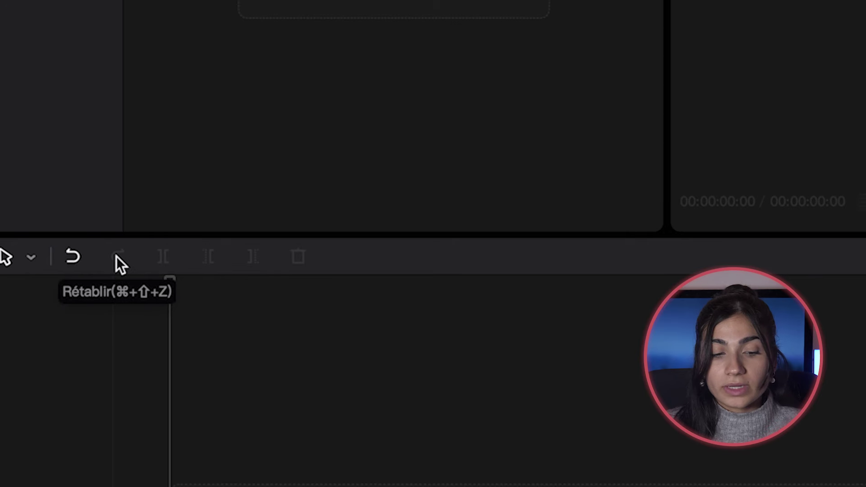
{"action": "left_click", "coordinate": [31, 258]}
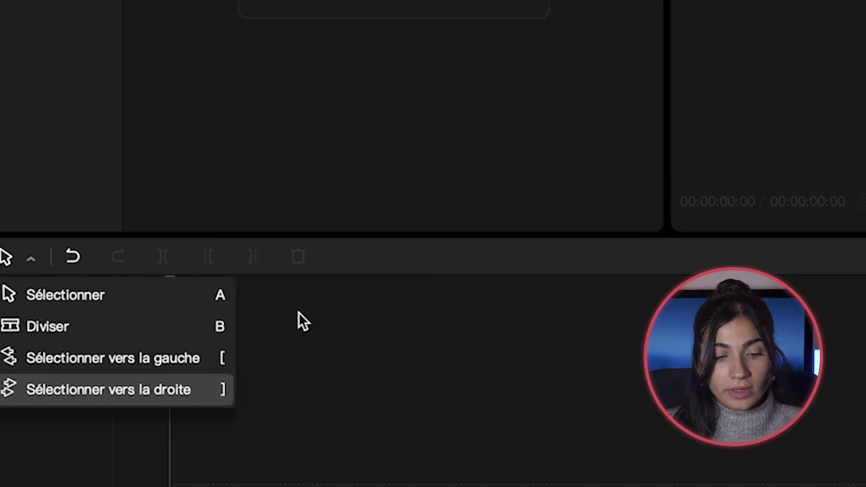
{"action": "left_click", "coordinate": [320, 310]}
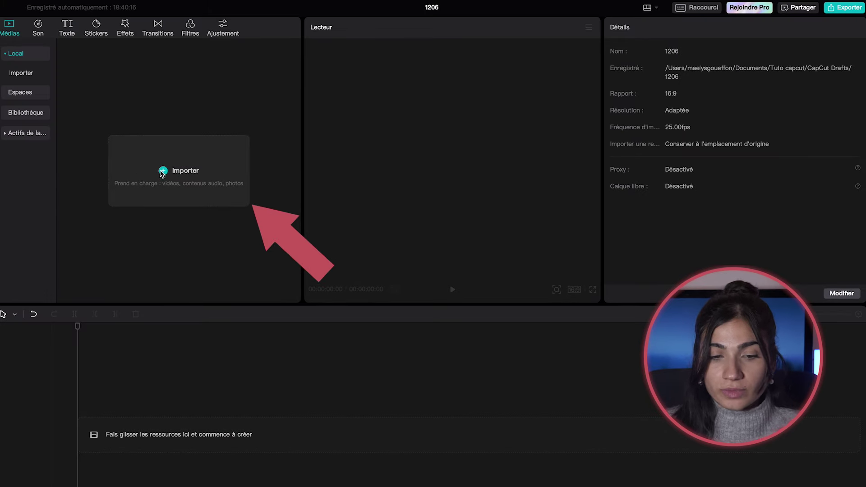
{"action": "left_click", "coordinate": [162, 172]}
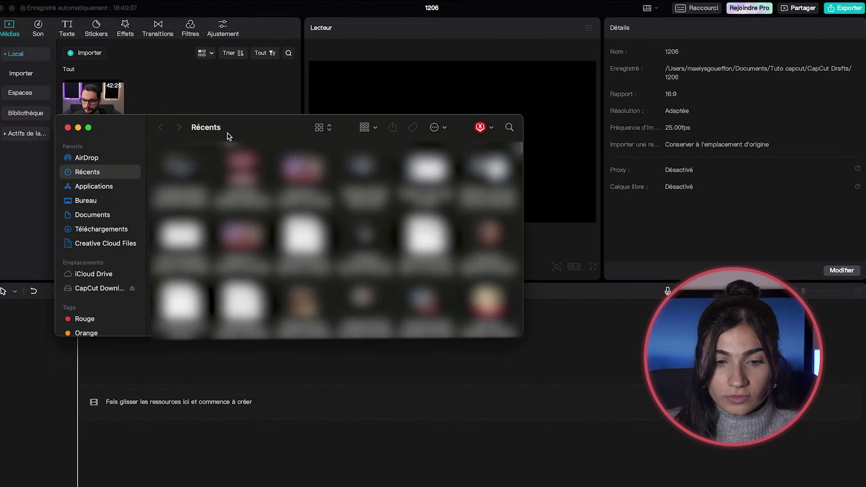
{"action": "left_click_drag", "start_coordinate": [228, 135], "coordinate": [497, 135]}
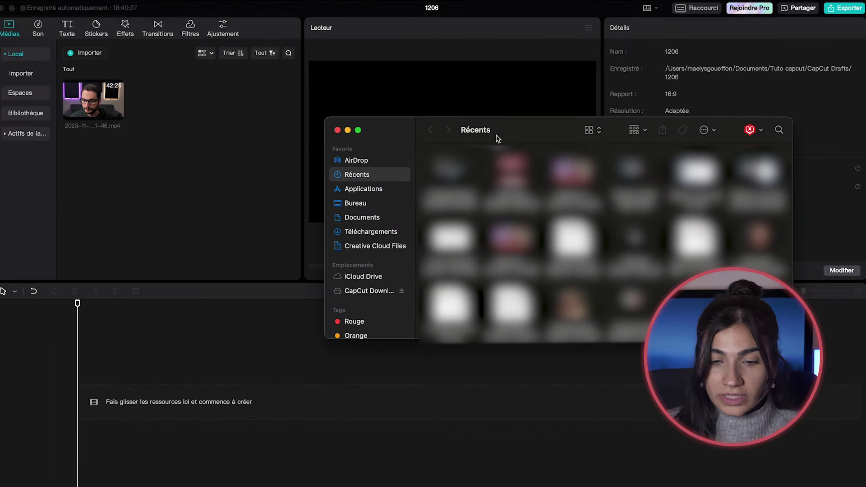
{"action": "left_click", "coordinate": [406, 203]}
{"action": "left_click_drag", "start_coordinate": [210, 155], "coordinate": [217, 181]}
{"action": "left_click", "coordinate": [218, 182]}
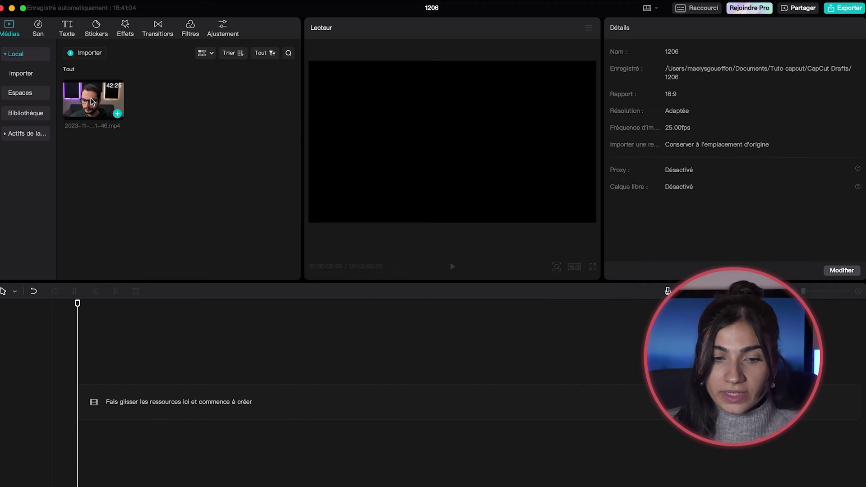
Preview the imported video from the media library in the player
{"action": "left_click", "coordinate": [85, 101]}
{"action": "key", "text": "space"}
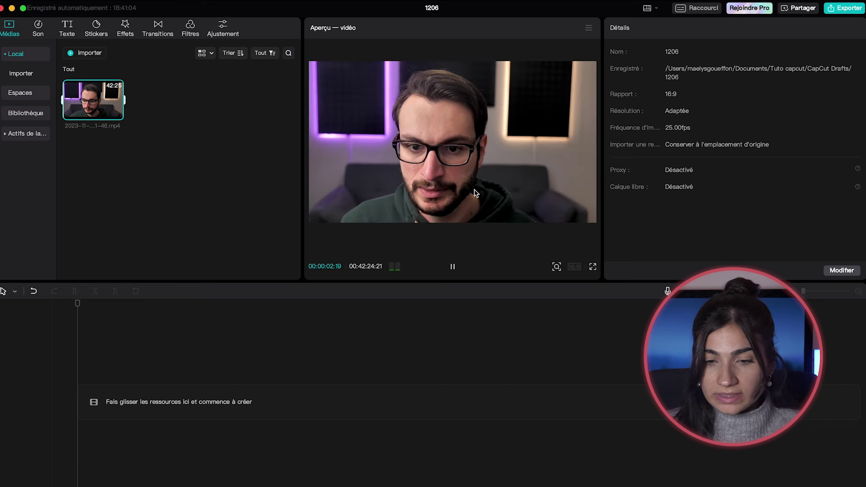
{"action": "left_click", "coordinate": [203, 124]}
Place the imported video at the start of the empty timeline and play it back briefly
{"action": "left_click_drag", "start_coordinate": [92, 96], "coordinate": [60, 401]}
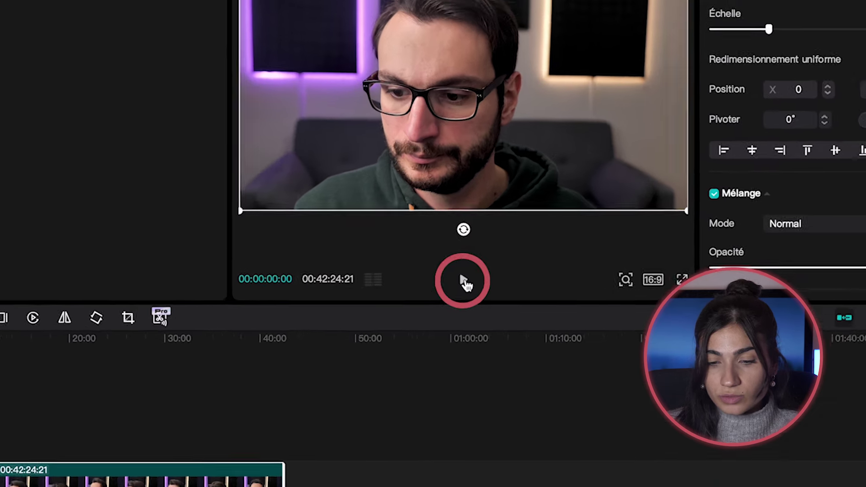
{"action": "left_click", "coordinate": [450, 267]}
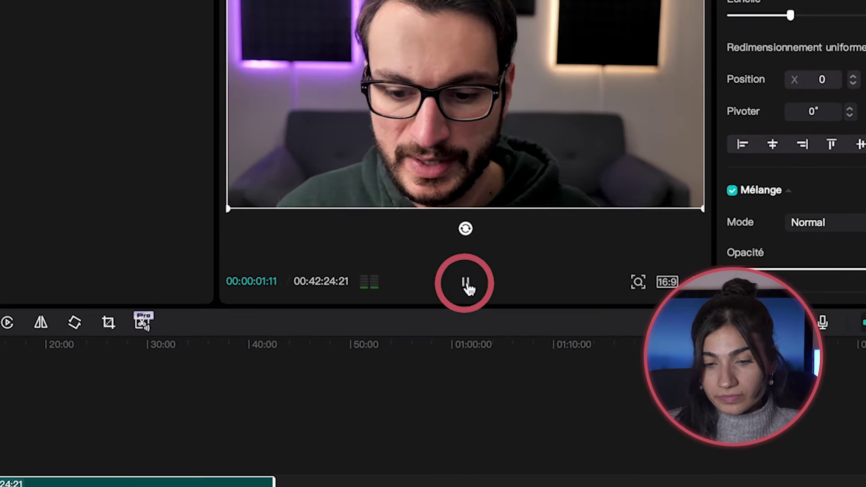
{"action": "left_click", "coordinate": [466, 285]}
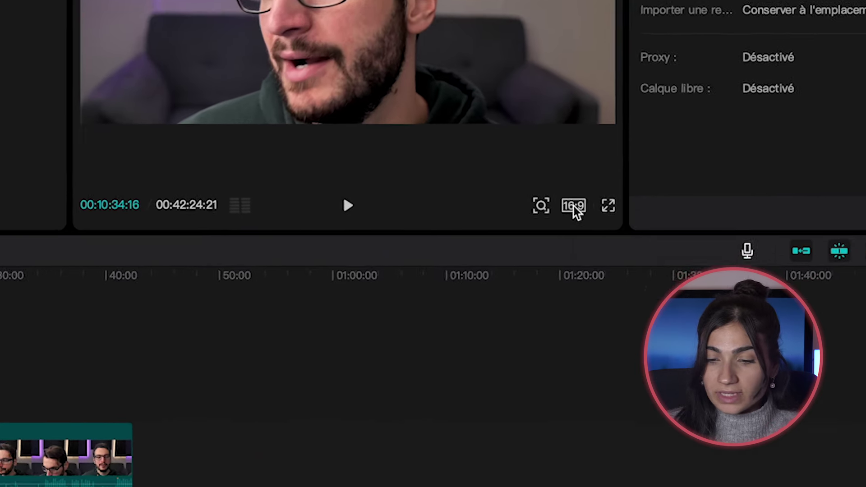
Try the 9:16 aspect ratio on the video and return the project to 16:9
{"action": "left_click", "coordinate": [574, 266]}
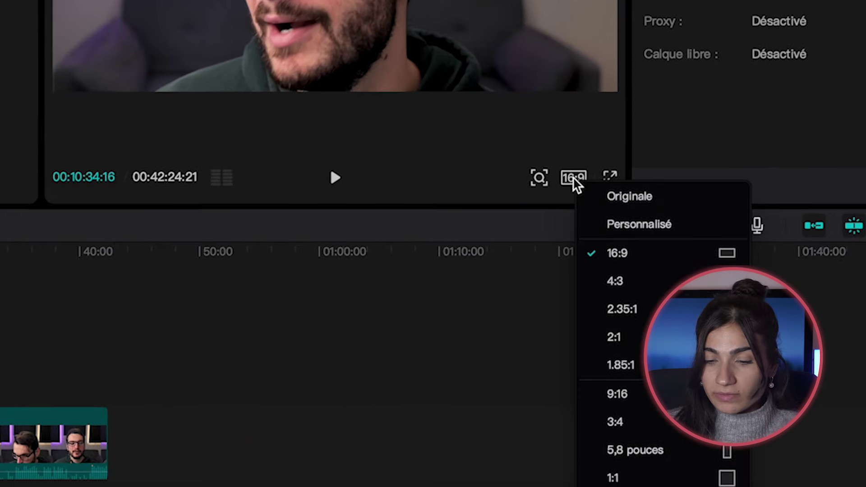
{"action": "left_click", "coordinate": [572, 176]}
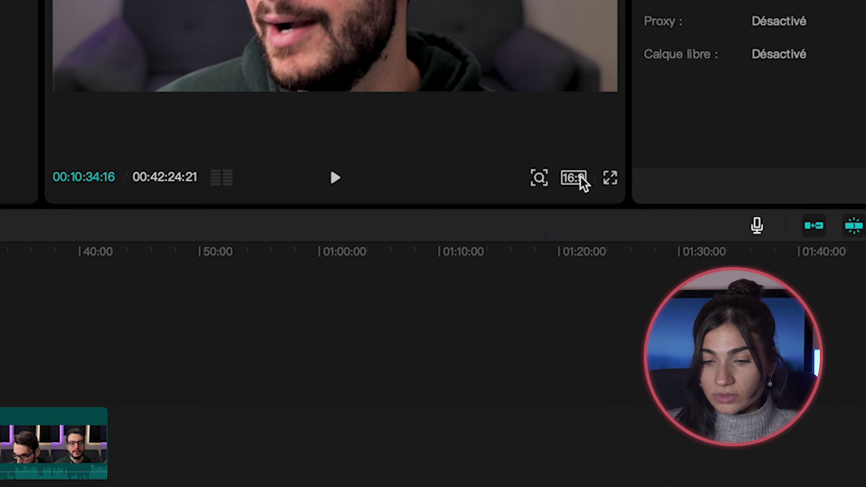
{"action": "left_click", "coordinate": [581, 180]}
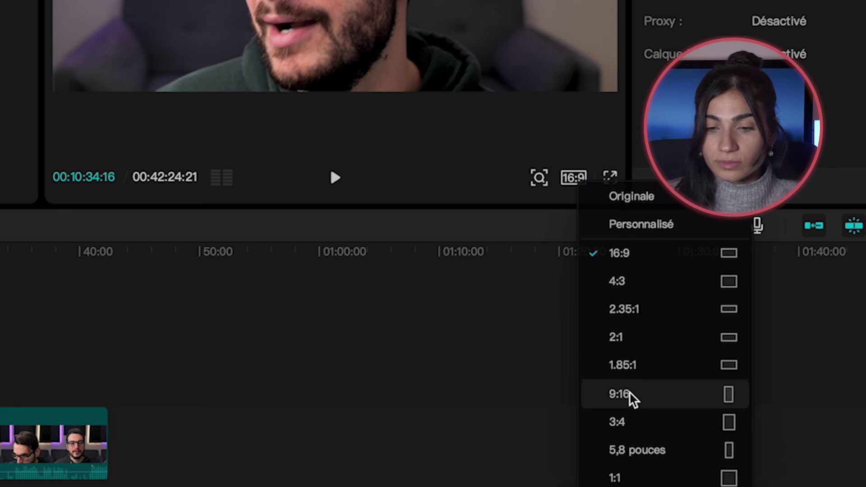
{"action": "left_click", "coordinate": [632, 395]}
{"action": "left_click", "coordinate": [575, 177]}
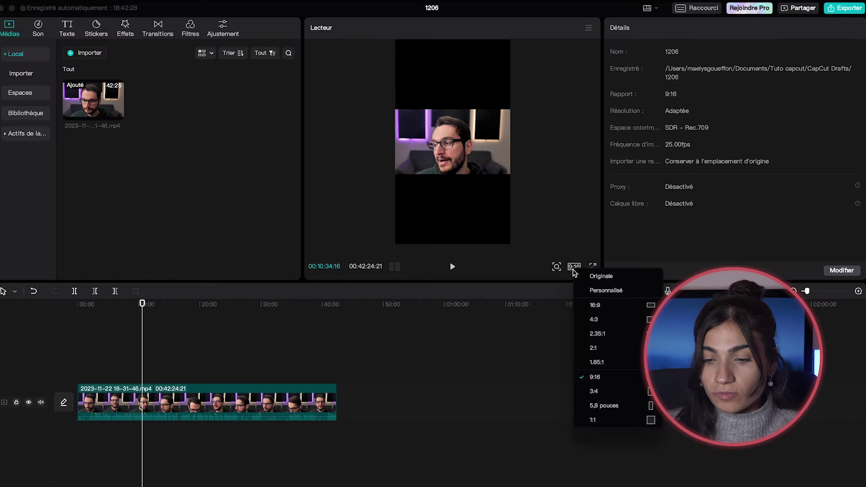
{"action": "left_click", "coordinate": [596, 306]}
Review the player's options for the colour scope (Oscilloscope coloré), preview quality and fixed-frame export
{"action": "left_click", "coordinate": [453, 371]}
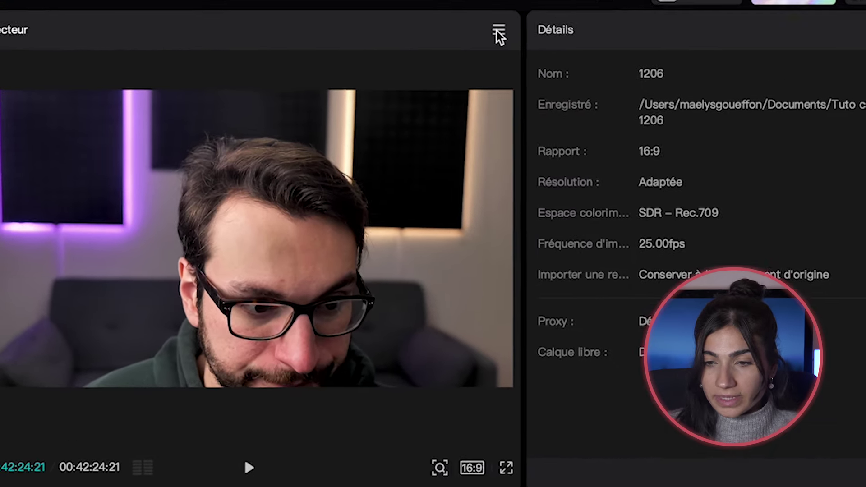
{"action": "left_click", "coordinate": [589, 29]}
{"action": "mouse_move", "coordinate": [434, 73]}
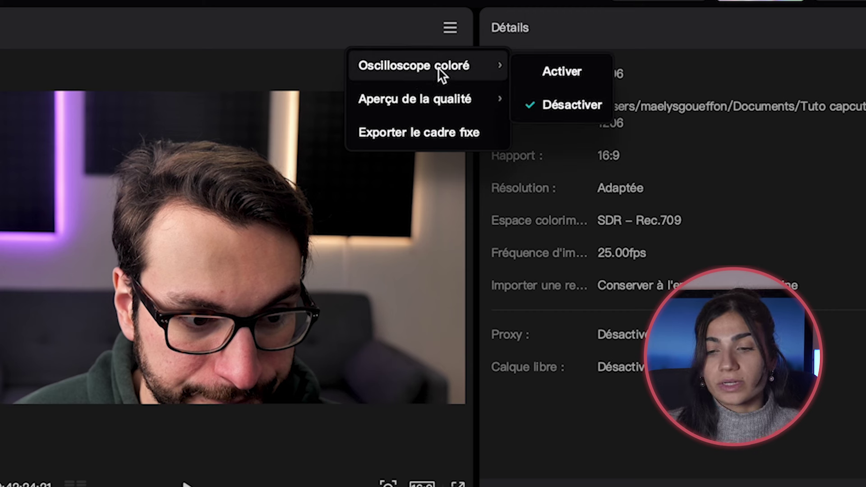
{"action": "mouse_move", "coordinate": [442, 104]}
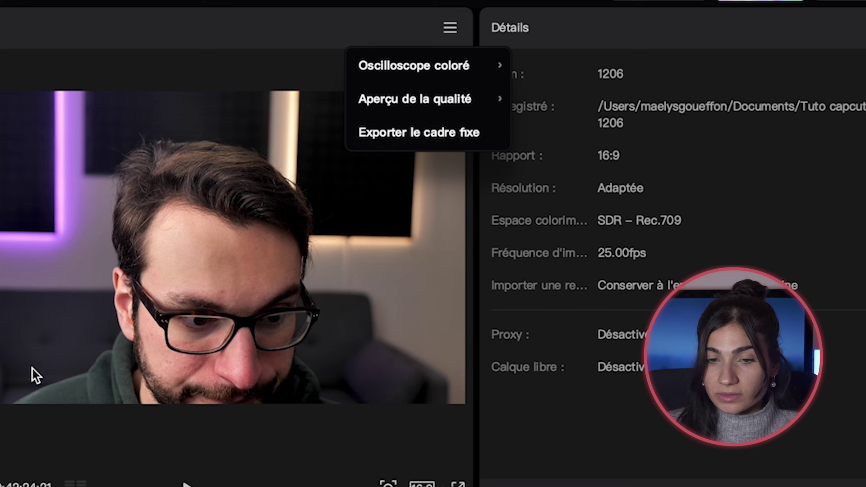
{"action": "left_click", "coordinate": [429, 134]}
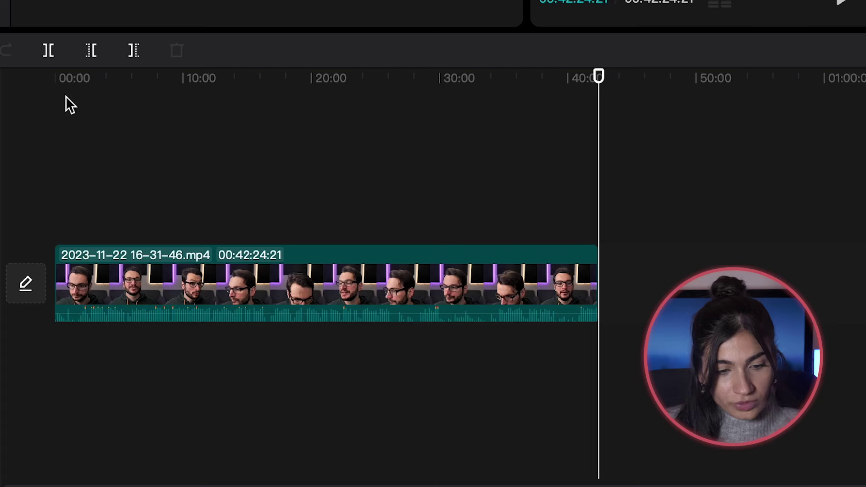
Trim the beginning of the main video so that it lasts about 39:37, and briefly play back its new start
{"action": "left_click", "coordinate": [58, 90]}
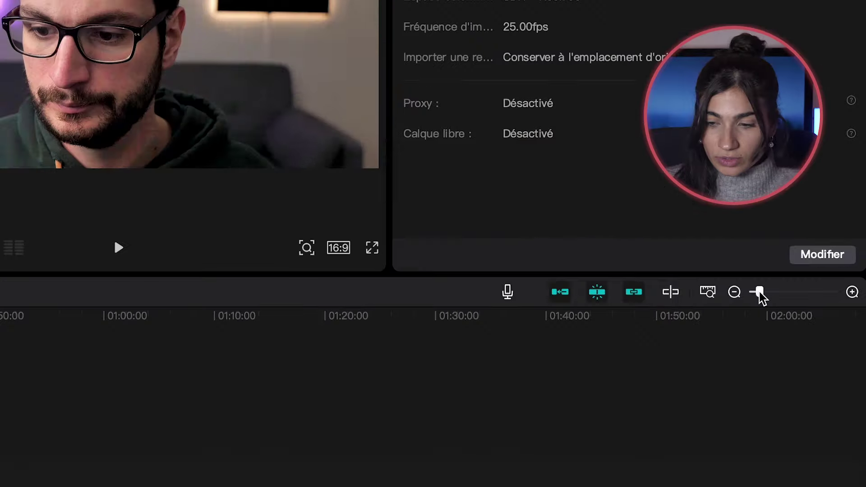
{"action": "left_click_drag", "start_coordinate": [865, 49], "coordinate": [865, 50]}
{"action": "left_click_drag", "start_coordinate": [705, 293], "coordinate": [730, 296]}
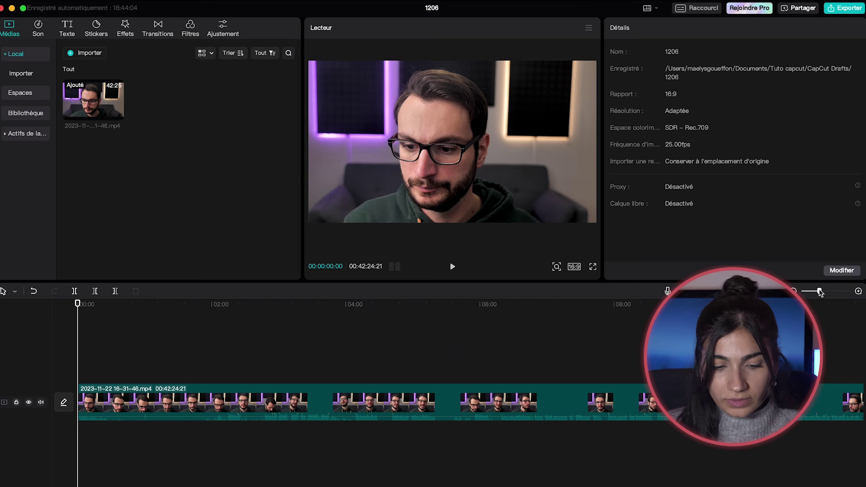
{"action": "left_click_drag", "start_coordinate": [820, 292], "coordinate": [828, 292]}
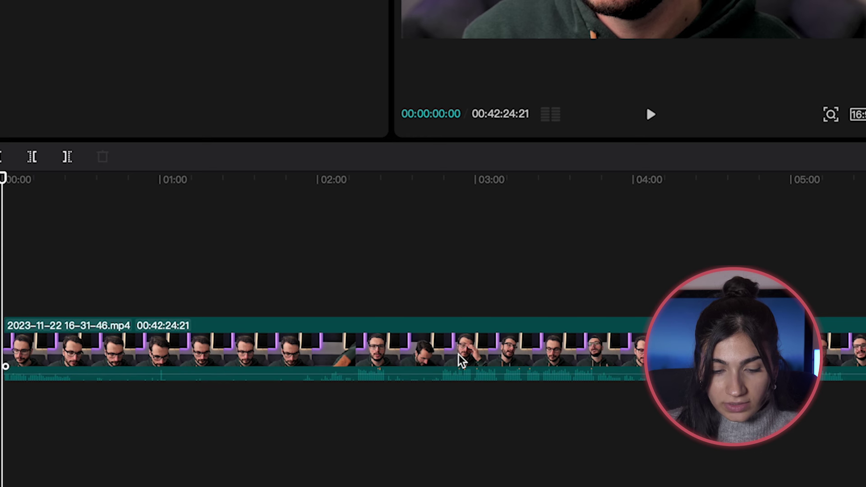
{"action": "left_click", "coordinate": [11, 325]}
{"action": "left_click_drag", "start_coordinate": [12, 325], "coordinate": [445, 325]}
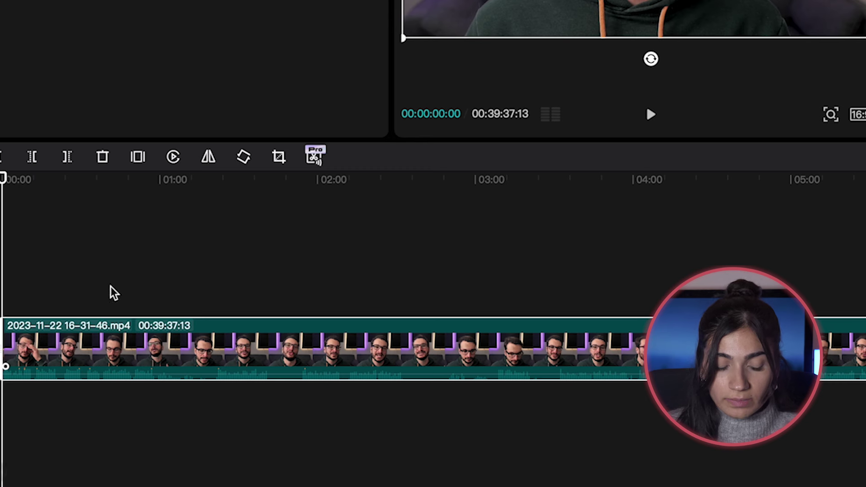
{"action": "left_click", "coordinate": [651, 114]}
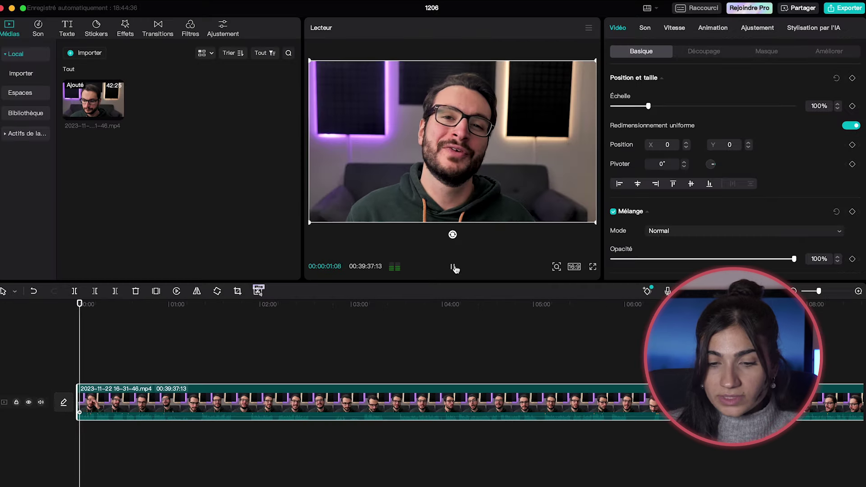
{"action": "left_click", "coordinate": [453, 267]}
Trim the end of the main video to about 39:22
{"action": "scroll", "coordinate": [354, 353], "scroll_direction": "down", "scroll_amount": 2}
{"action": "scroll", "coordinate": [355, 354], "scroll_direction": "right", "scroll_amount": 5}
{"action": "scroll", "coordinate": [354, 354], "scroll_direction": "down", "scroll_amount": 3}
{"action": "scroll", "coordinate": [355, 353], "scroll_direction": "right", "scroll_amount": 8}
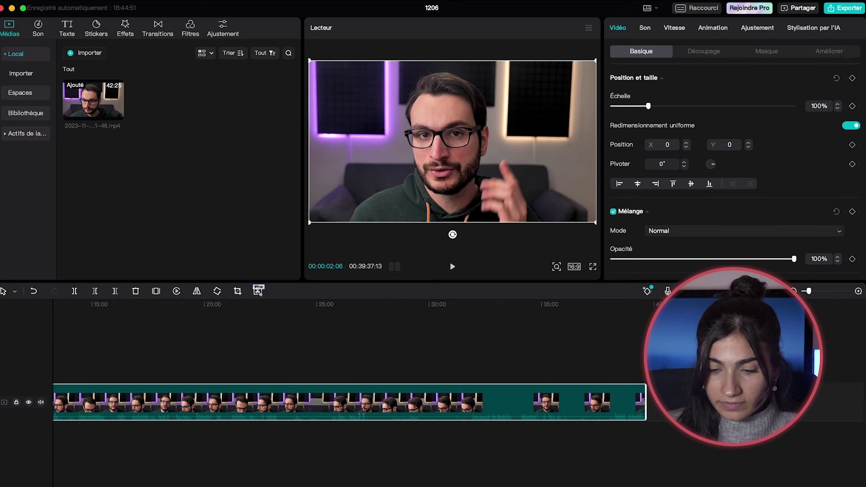
{"action": "scroll", "coordinate": [712, 344], "scroll_direction": "up", "scroll_amount": 10}
{"action": "left_click", "coordinate": [704, 345]}
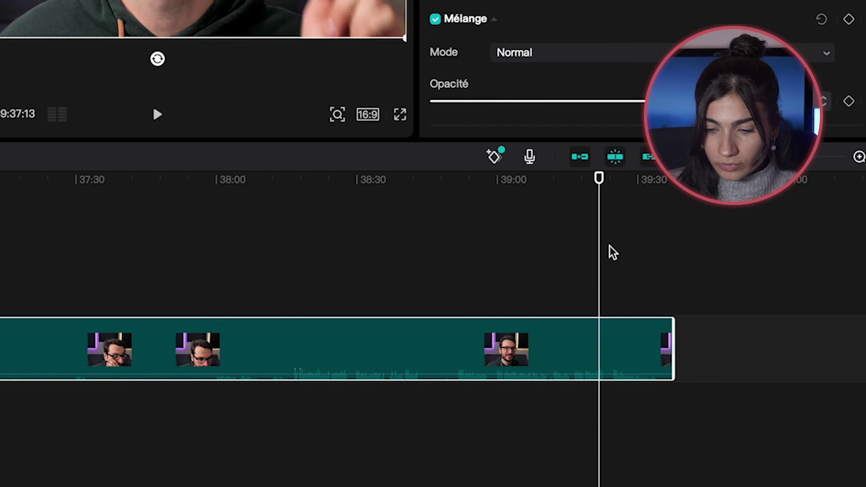
{"action": "scroll", "coordinate": [610, 252], "scroll_direction": "up", "scroll_amount": 8}
{"action": "left_click", "coordinate": [606, 175]}
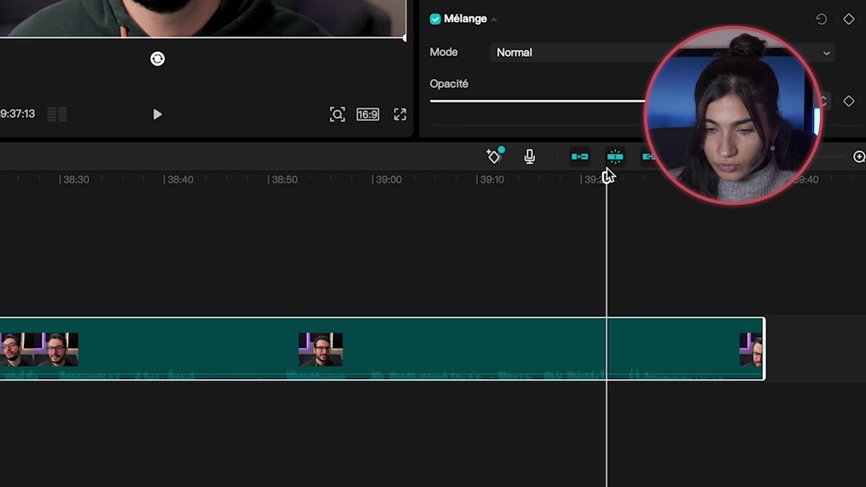
{"action": "left_click_drag", "start_coordinate": [762, 332], "coordinate": [607, 333]}
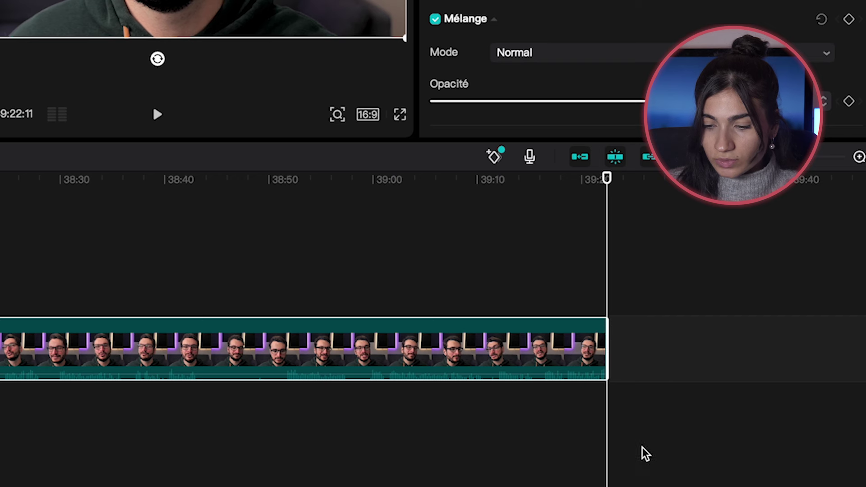
{"action": "left_click", "coordinate": [522, 250]}
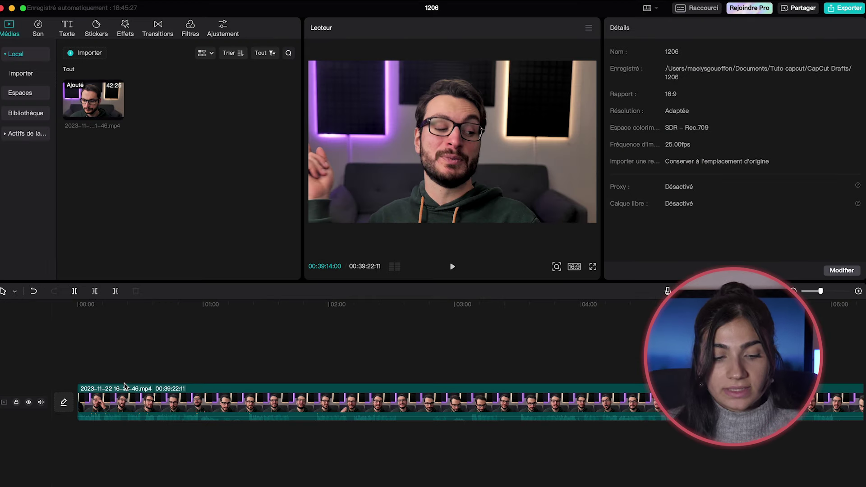
Split the main video at about 13:37 and 13:58 and delete the segment between the two cuts
{"action": "scroll", "coordinate": [112, 403], "scroll_direction": "right", "scroll_amount": 15}
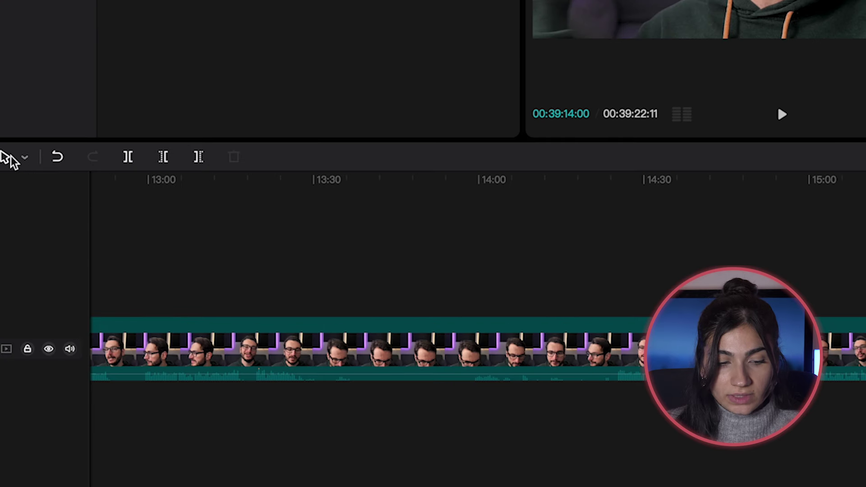
{"action": "left_click", "coordinate": [11, 159]}
{"action": "left_click", "coordinate": [14, 211]}
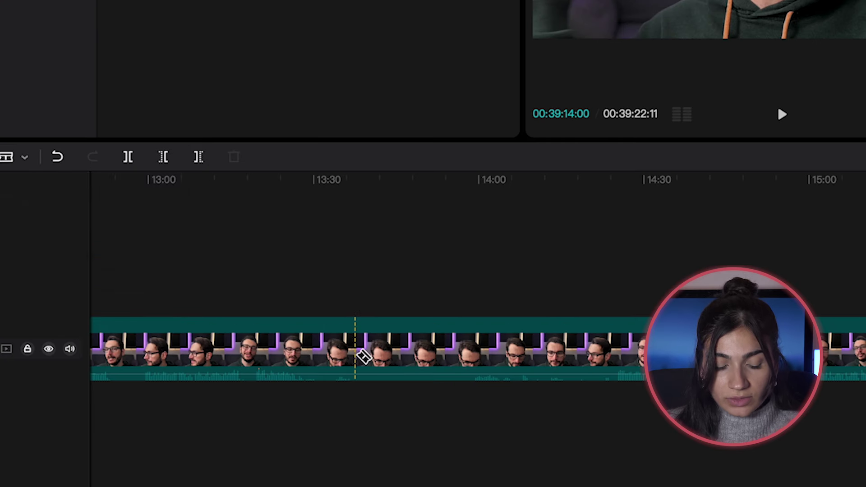
{"action": "left_click", "coordinate": [359, 356]}
{"action": "left_click", "coordinate": [472, 359]}
{"action": "left_click", "coordinate": [11, 158]}
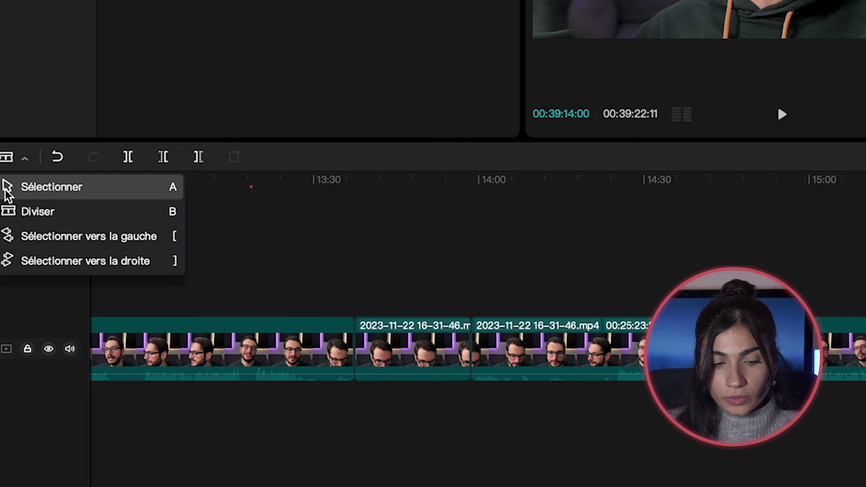
{"action": "left_click", "coordinate": [19, 188]}
{"action": "left_click", "coordinate": [402, 338]}
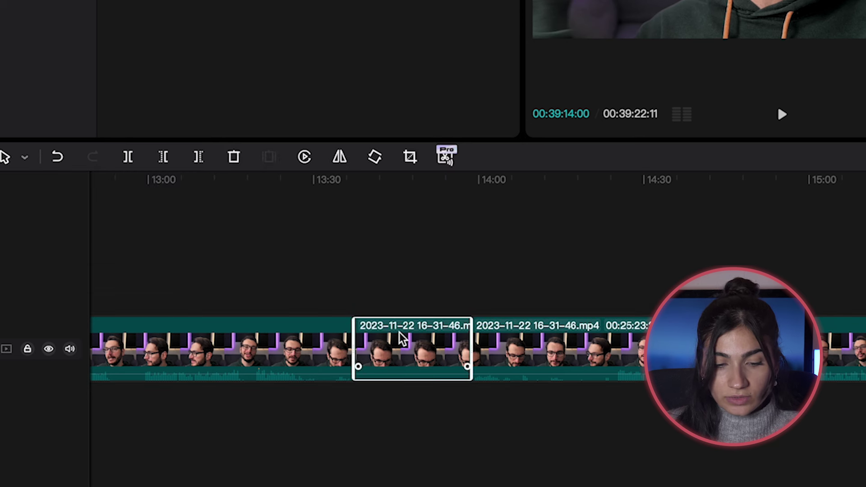
{"action": "key", "text": "Delete"}
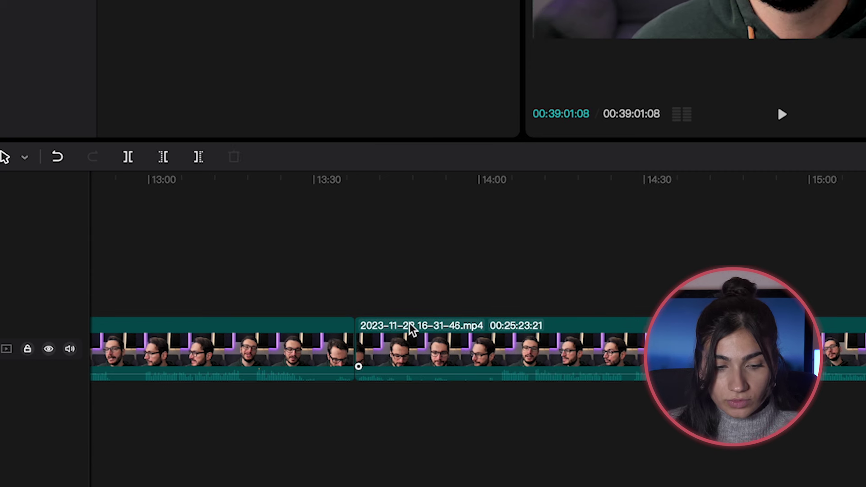
Split the main video at about 02:32 and trim about 18 seconds off the start of the segment after the cut
{"action": "left_click", "coordinate": [25, 158]}
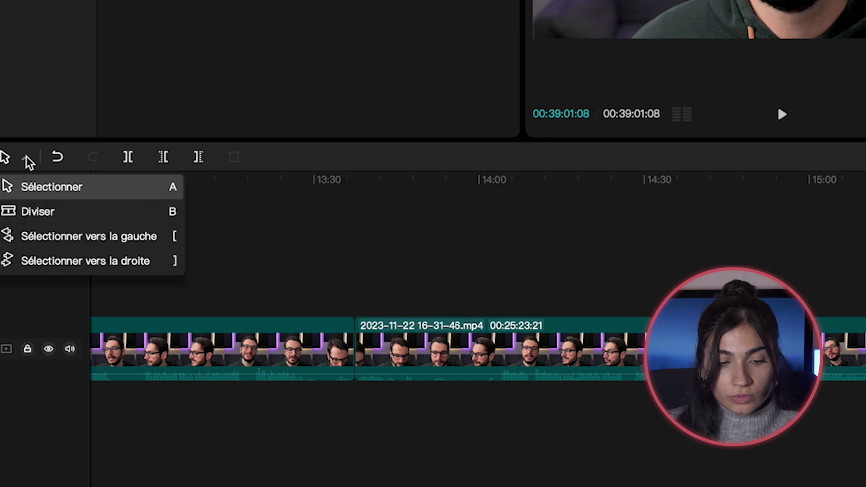
{"action": "left_click", "coordinate": [25, 213]}
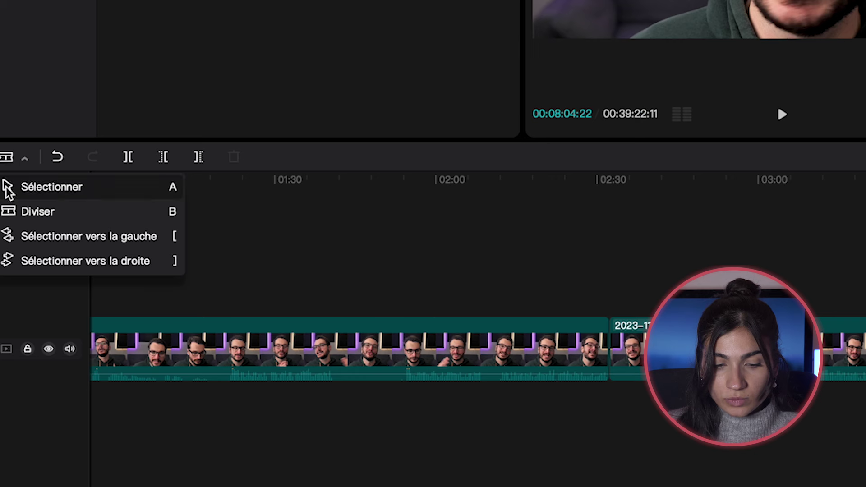
{"action": "left_click", "coordinate": [8, 187]}
{"action": "left_click", "coordinate": [615, 366]}
{"action": "left_click_drag", "start_coordinate": [617, 335], "coordinate": [712, 344]}
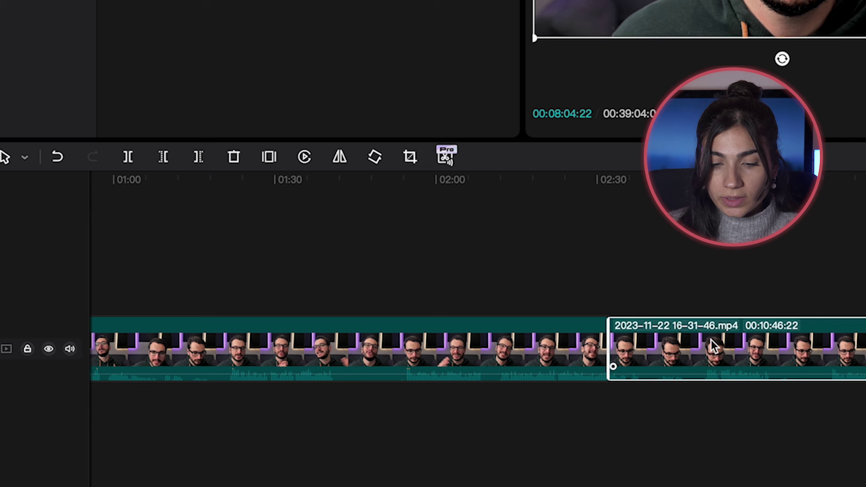
Split the footage after the 02:32 cut into two short segments and move the second ahead of the first
{"action": "left_click", "coordinate": [632, 271]}
{"action": "left_click", "coordinate": [669, 255]}
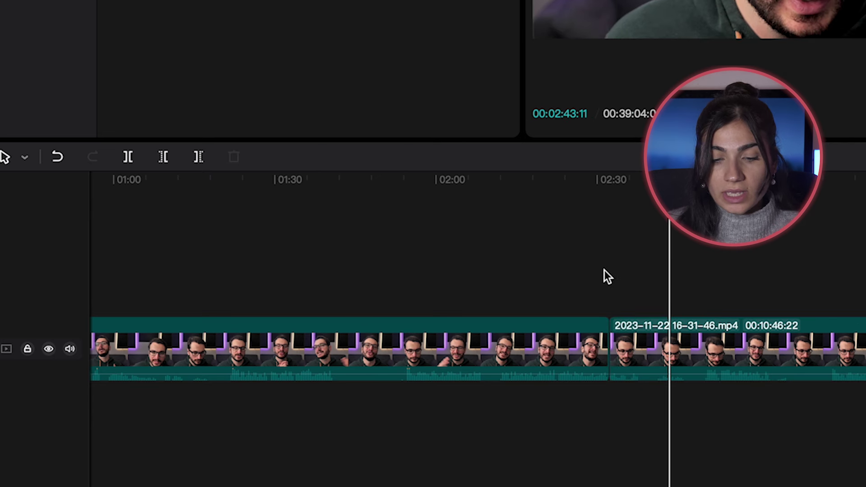
{"action": "left_click", "coordinate": [25, 158]}
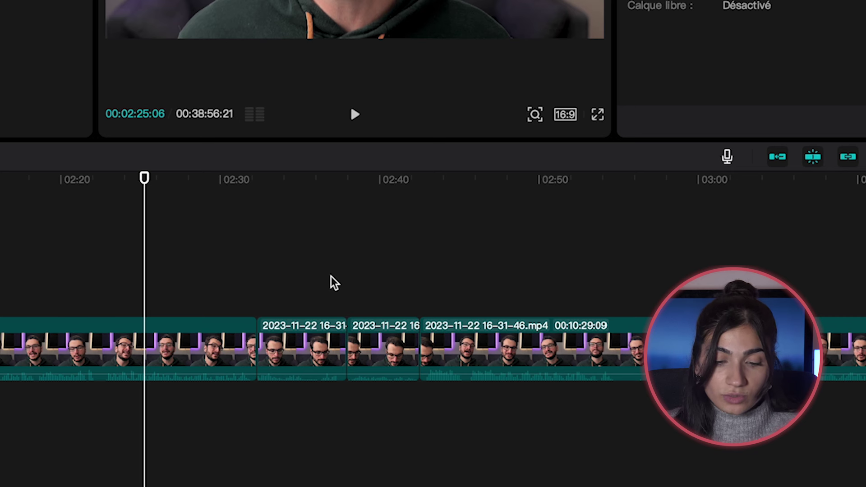
{"action": "left_click_drag", "start_coordinate": [380, 351], "coordinate": [306, 352]}
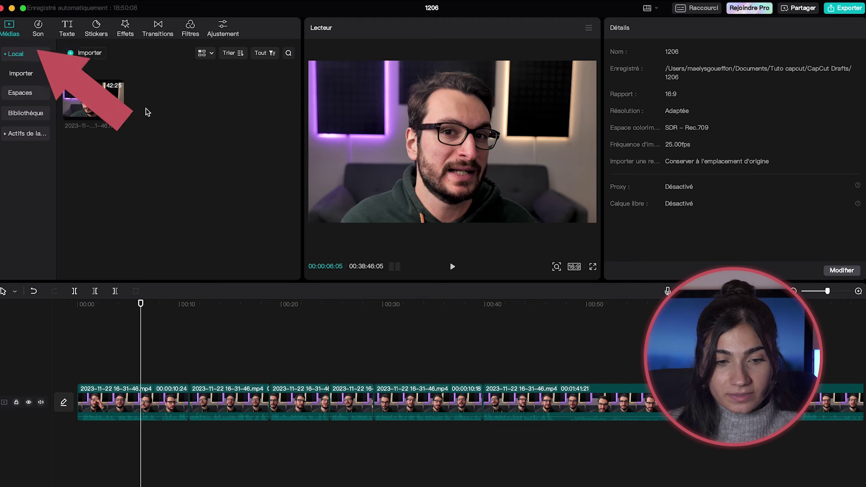
Import the five stock clips selected in the Bureau folder into the project's local media
{"action": "left_click", "coordinate": [88, 53]}
{"action": "left_click", "coordinate": [541, 246]}
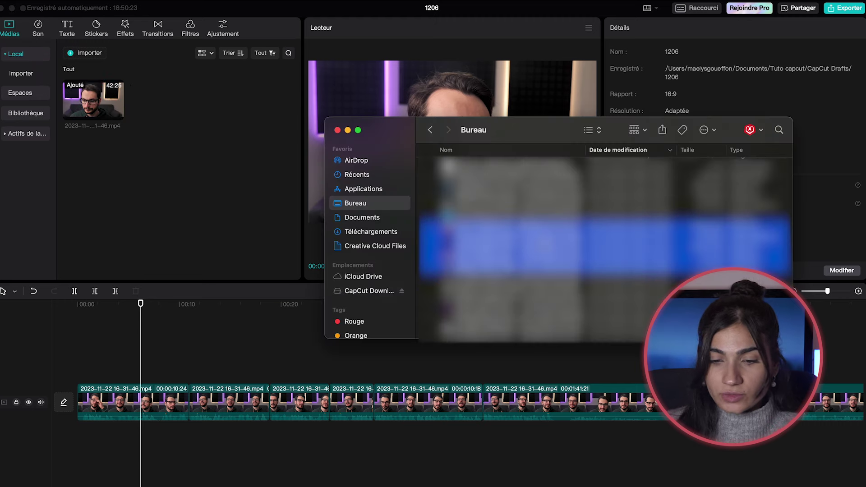
{"action": "left_click_drag", "start_coordinate": [541, 246], "coordinate": [167, 167]}
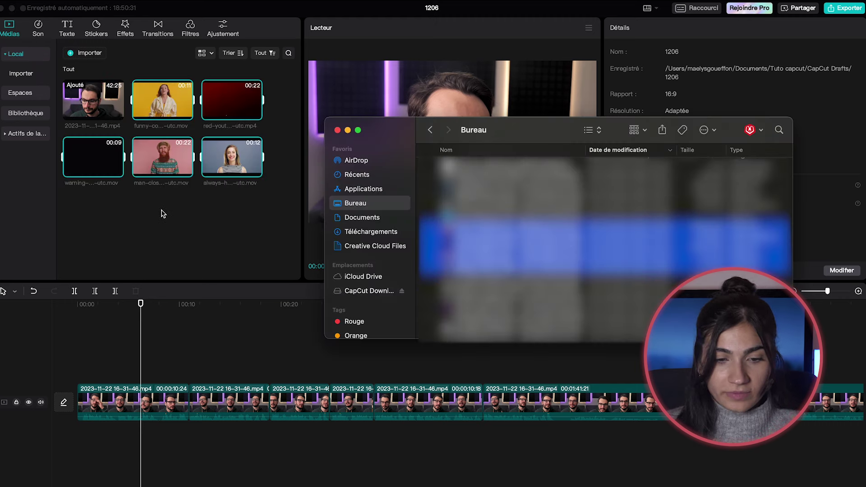
{"action": "left_click", "coordinate": [136, 240]}
Place the funny-comical-woman clip above the main video at about 6 seconds and trim its end to about 14 seconds
{"action": "left_click_drag", "start_coordinate": [164, 93], "coordinate": [144, 372]}
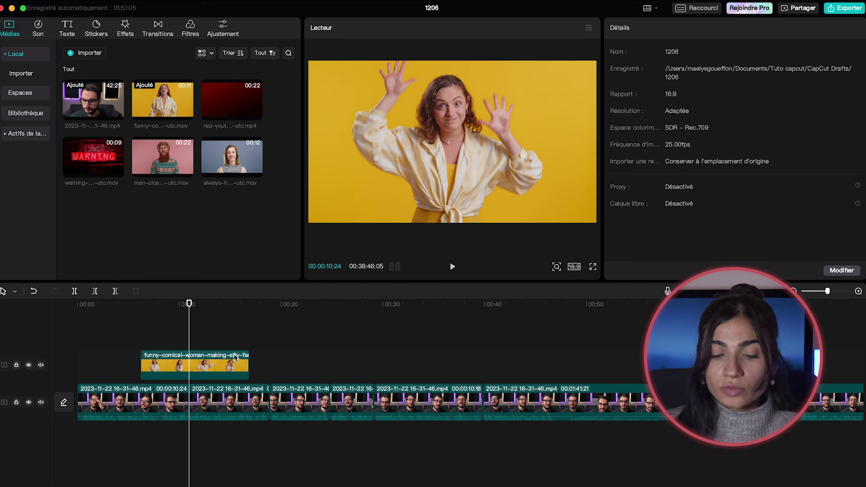
{"action": "left_click", "coordinate": [157, 358]}
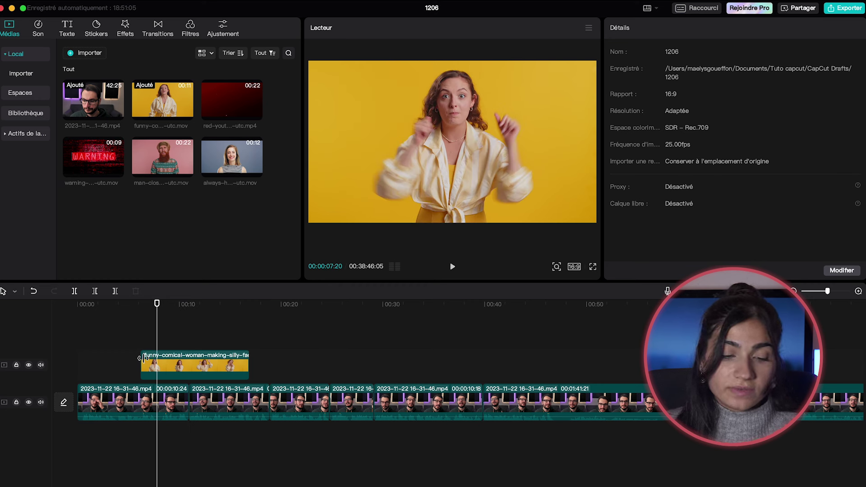
{"action": "mouse_move", "coordinate": [144, 357]}
{"action": "left_mouse_down"}
{"action": "mouse_move", "coordinate": [170, 360]}
{"action": "mouse_move", "coordinate": [143, 358]}
{"action": "left_mouse_up"}
{"action": "left_click_drag", "start_coordinate": [248, 360], "coordinate": [221, 359]}
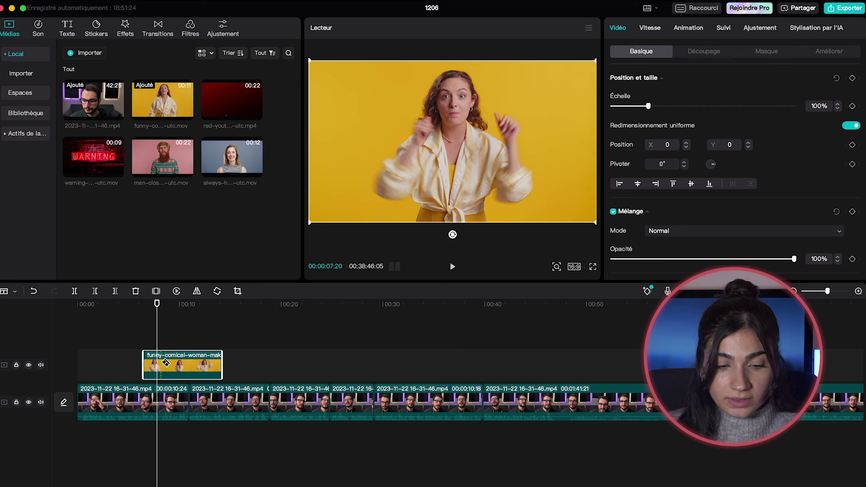
Try splitting the funny-comical-woman overlay clip into three pieces and undo both cuts
{"action": "left_click", "coordinate": [166, 361]}
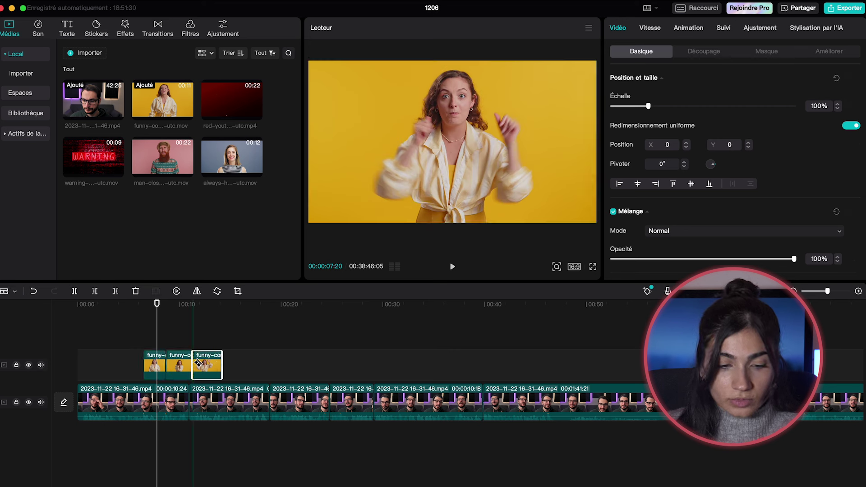
{"action": "key", "text": "super+z"}
{"action": "key", "text": "super+z"}
Shorten the funny-comical-woman clip to the main video's first cut and add the red, bearded-man and blue-background woman clips along the overlay track
{"action": "left_click_drag", "start_coordinate": [218, 357], "coordinate": [168, 305]}
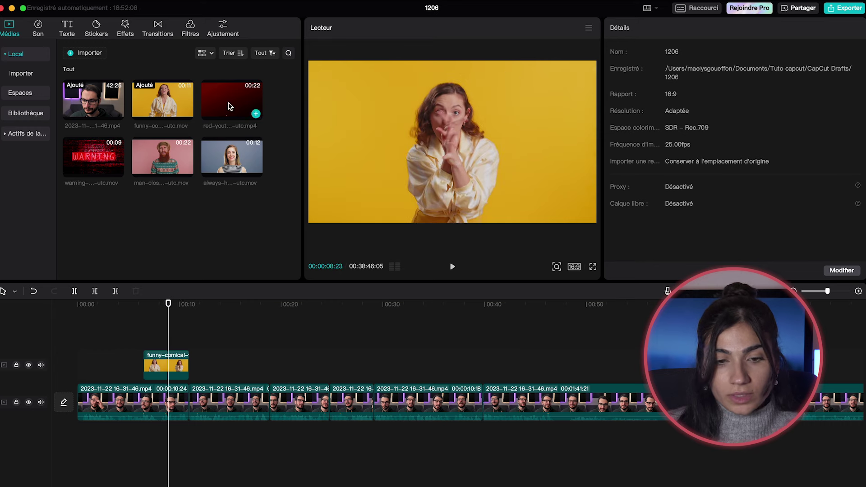
{"action": "left_click_drag", "start_coordinate": [230, 106], "coordinate": [279, 366]}
{"action": "left_click_drag", "start_coordinate": [162, 157], "coordinate": [365, 366]}
{"action": "left_click_drag", "start_coordinate": [232, 158], "coordinate": [553, 368]}
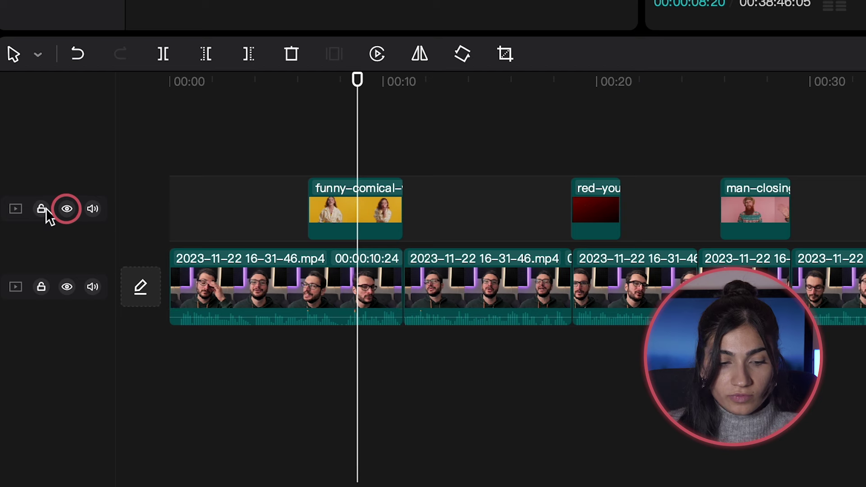
Hide the overlay track and check the main footage at different points of the timeline
{"action": "left_click", "coordinate": [66, 209]}
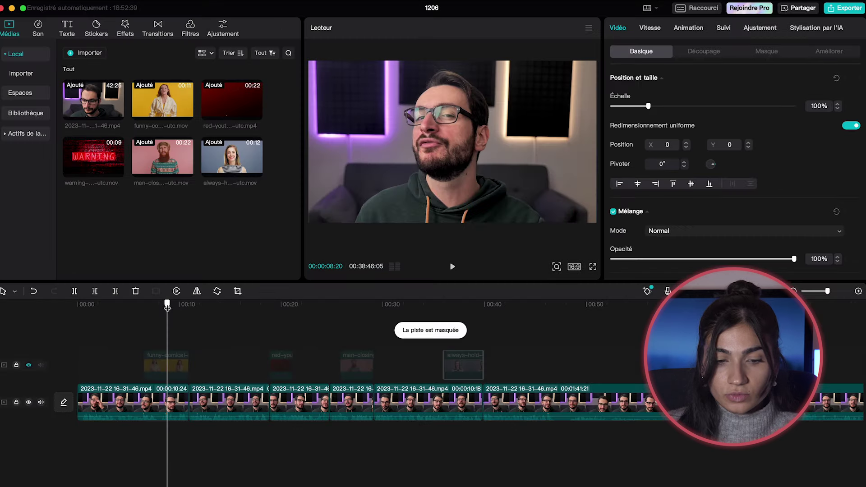
{"action": "left_click", "coordinate": [291, 183]}
{"action": "left_click", "coordinate": [865, 183]}
{"action": "left_click", "coordinate": [465, 183]}
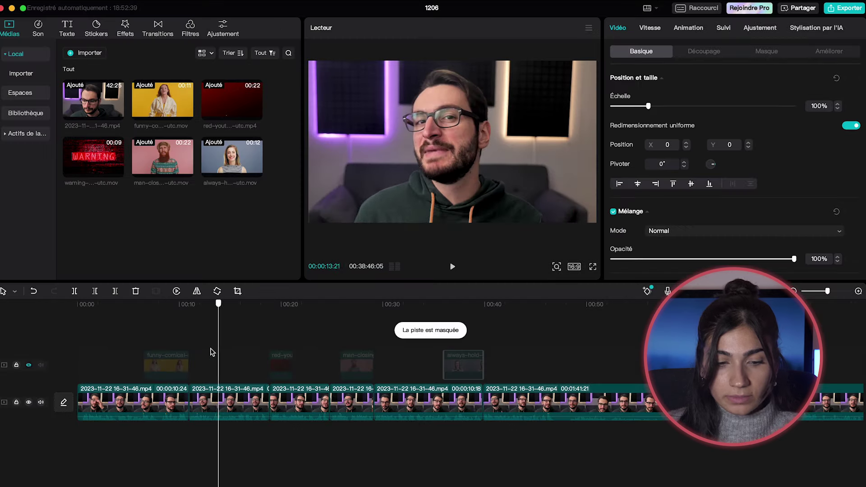
Make the overlay track visible again and mute its sound, trying its lock on and off
{"action": "left_click", "coordinate": [175, 317]}
{"action": "left_click", "coordinate": [28, 365]}
{"action": "left_click", "coordinate": [16, 365]}
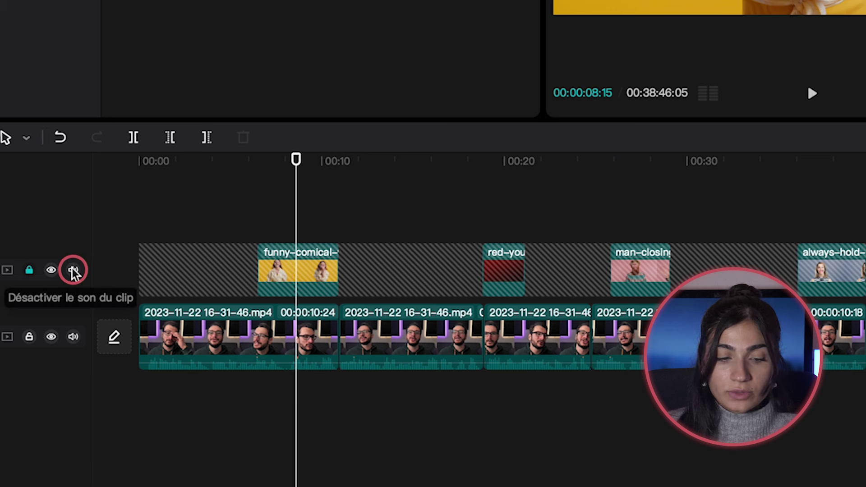
{"action": "left_click", "coordinate": [74, 270]}
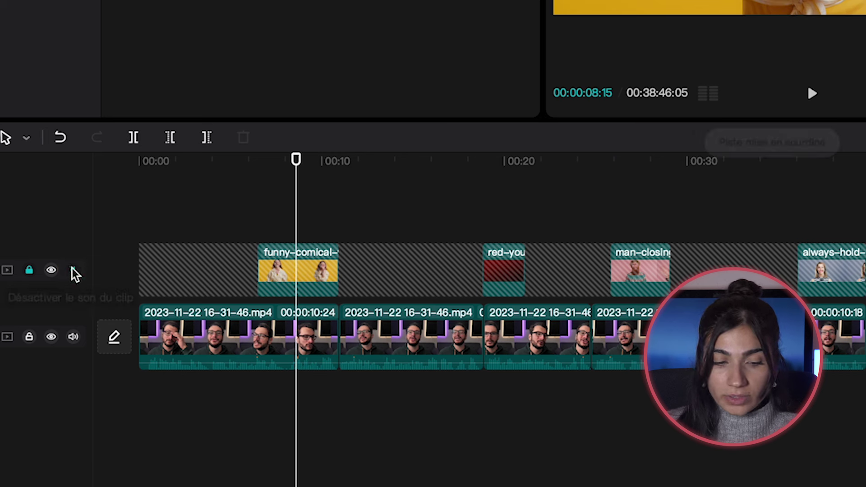
{"action": "left_click", "coordinate": [29, 272]}
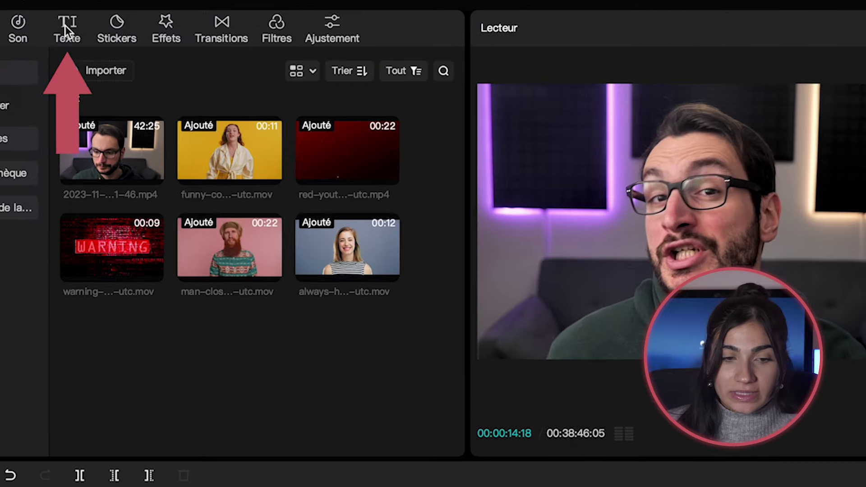
Add the SUBSCRIBE bell text template above the overlay track, spanning the second main clip from about 11 to 19 seconds
{"action": "left_click", "coordinate": [71, 35]}
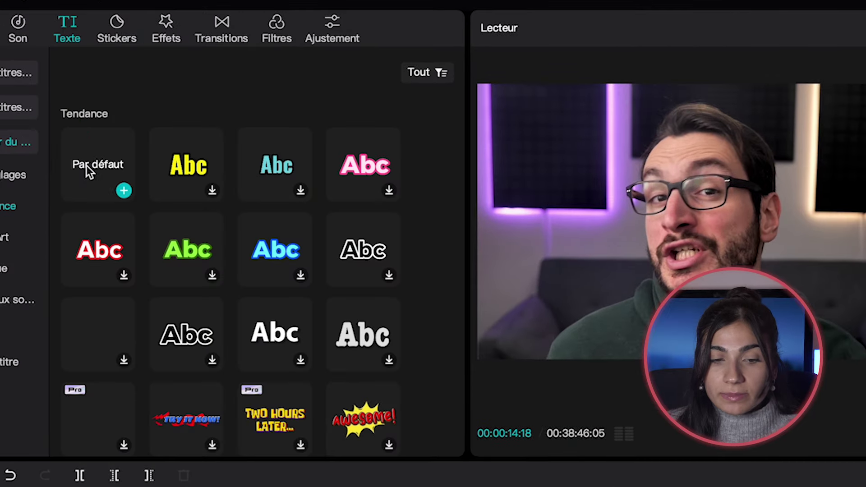
{"action": "scroll", "coordinate": [196, 381], "scroll_direction": "down", "scroll_amount": 5}
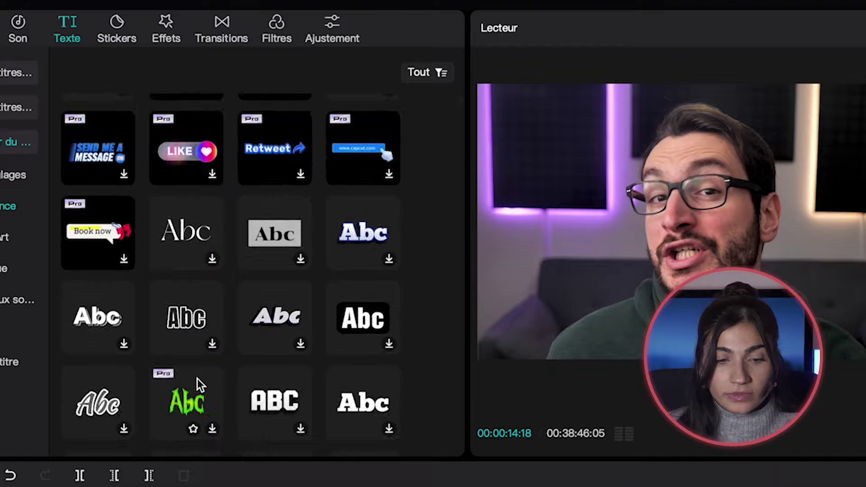
{"action": "scroll", "coordinate": [197, 379], "scroll_direction": "up", "scroll_amount": 3}
{"action": "scroll", "coordinate": [197, 378], "scroll_direction": "down", "scroll_amount": 15}
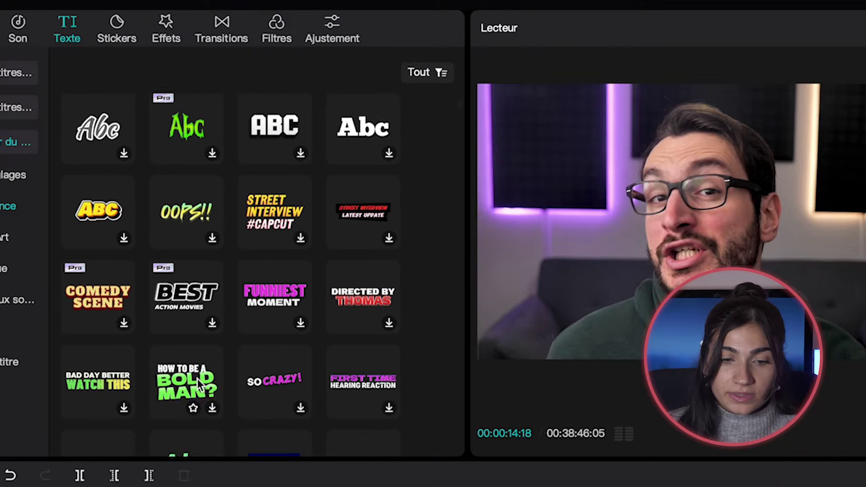
{"action": "scroll", "coordinate": [197, 378], "scroll_direction": "down", "scroll_amount": 5}
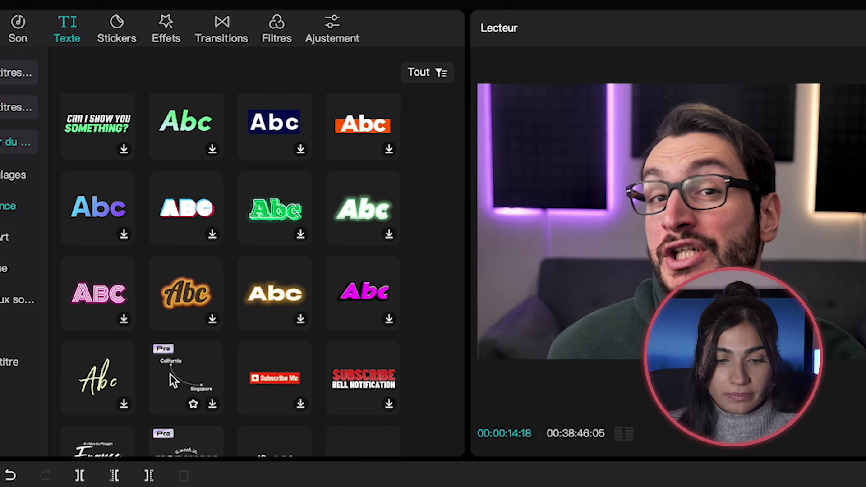
{"action": "scroll", "coordinate": [272, 381], "scroll_direction": "down", "scroll_amount": 10}
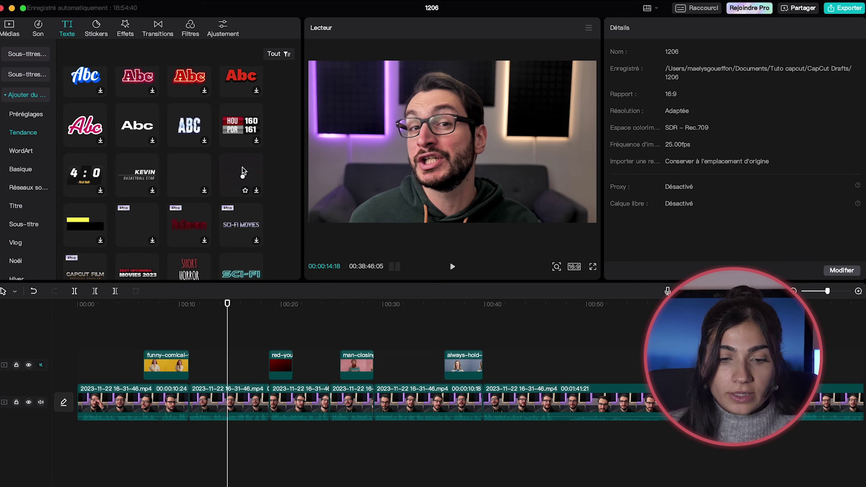
{"action": "left_click_drag", "start_coordinate": [241, 183], "coordinate": [202, 340]}
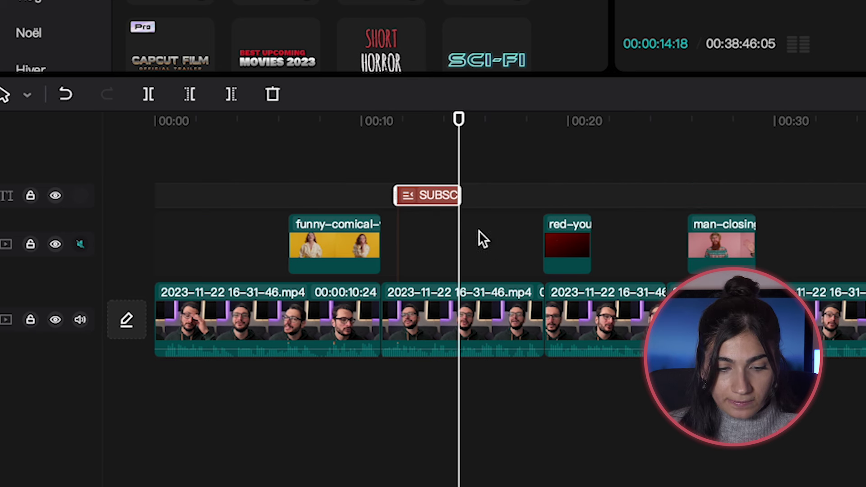
{"action": "mouse_move", "coordinate": [534, 199]}
{"action": "left_mouse_down"}
{"action": "mouse_move", "coordinate": [489, 195]}
{"action": "mouse_move", "coordinate": [544, 202]}
{"action": "left_mouse_up"}
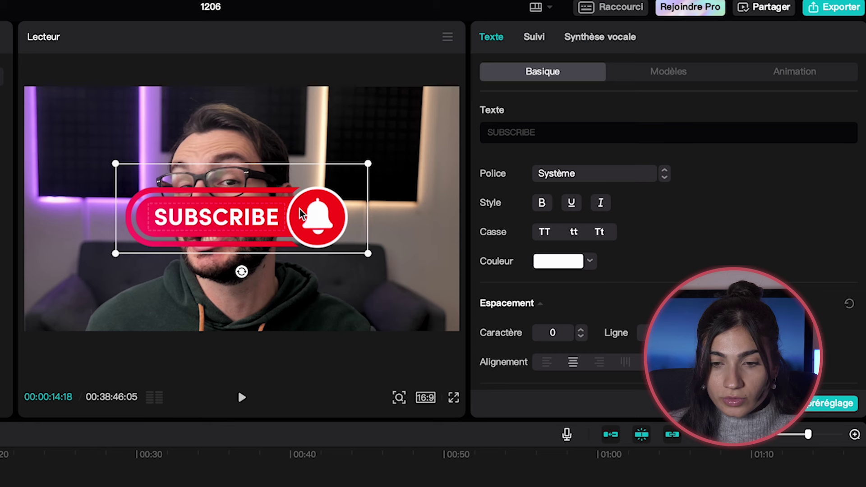
Move the SUBSCRIBE graphic to the video frame's lower-right corner and shrink it to about 58%
{"action": "left_click_drag", "start_coordinate": [304, 199], "coordinate": [392, 274]}
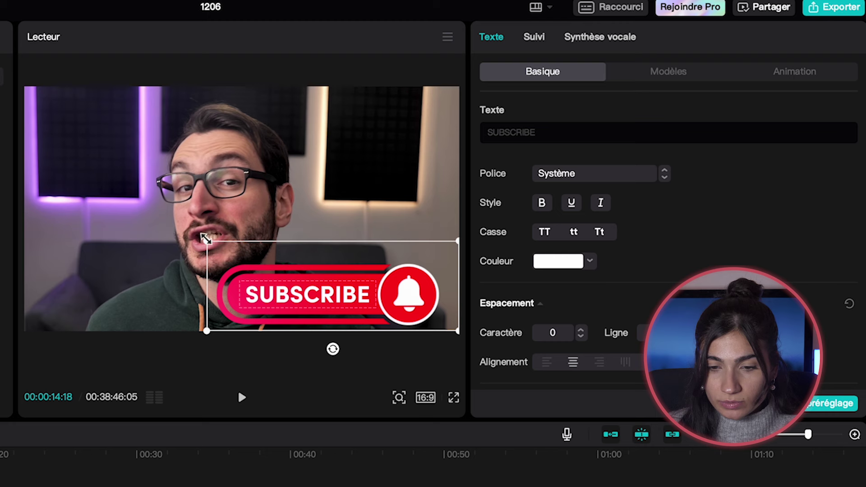
{"action": "left_click_drag", "start_coordinate": [212, 244], "coordinate": [288, 281]}
{"action": "scroll", "coordinate": [522, 197], "scroll_direction": "down", "scroll_amount": 5}
{"action": "mouse_move", "coordinate": [515, 209]}
{"action": "left_mouse_down"}
{"action": "mouse_move", "coordinate": [530, 214]}
{"action": "mouse_move", "coordinate": [513, 213]}
{"action": "left_mouse_up"}
Change the graphic's text to S'abonner and try out other font, style and colour options, keeping the Système font and white
{"action": "scroll", "coordinate": [491, 275], "scroll_direction": "up", "scroll_amount": 5}
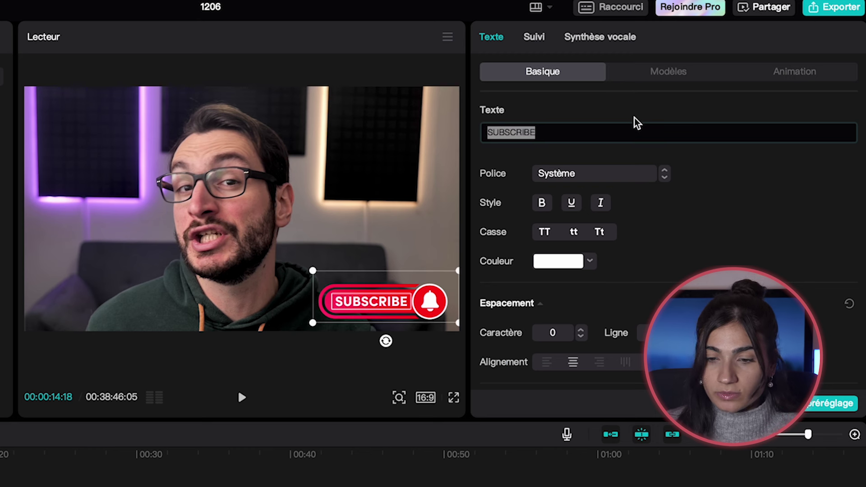
{"action": "type", "text": "S'abonner"}
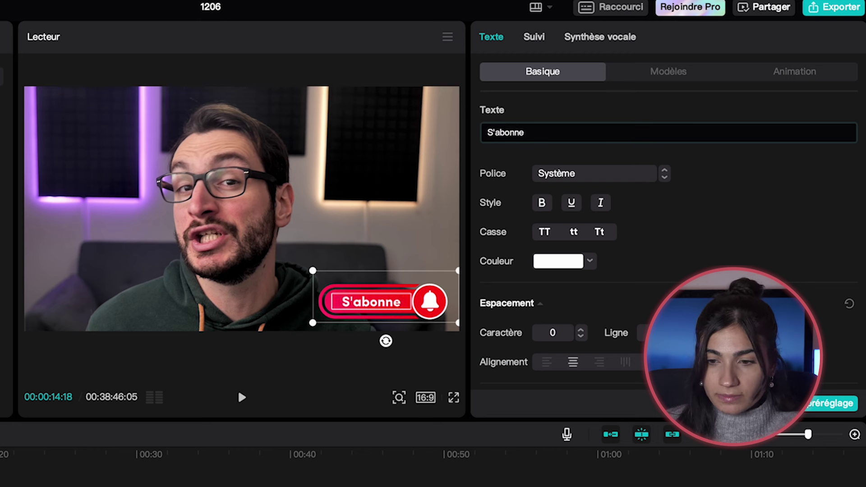
{"action": "left_click", "coordinate": [619, 175]}
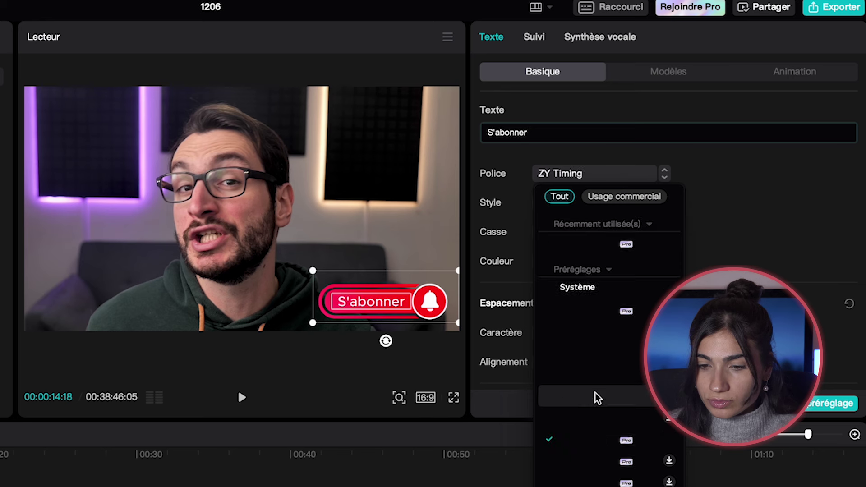
{"action": "left_click", "coordinate": [543, 204]}
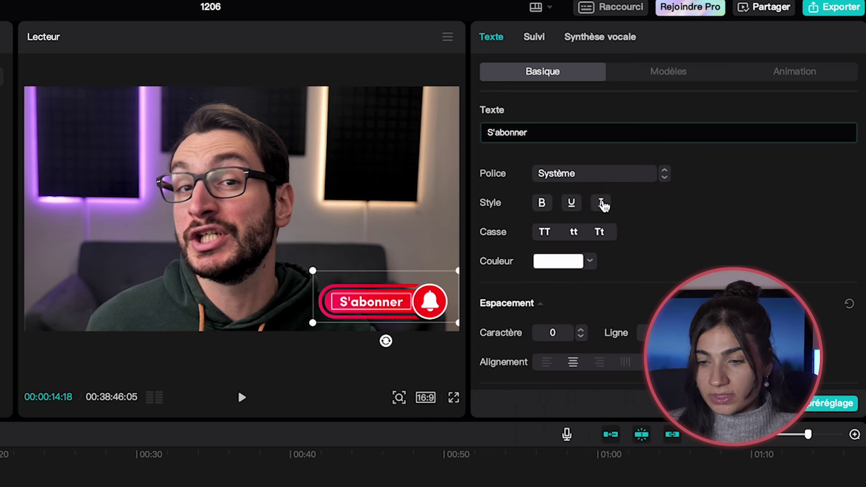
{"action": "left_click", "coordinate": [567, 262]}
{"action": "left_click_drag", "start_coordinate": [555, 389], "coordinate": [578, 392]}
{"action": "left_click", "coordinate": [572, 324]}
{"action": "left_click", "coordinate": [685, 261]}
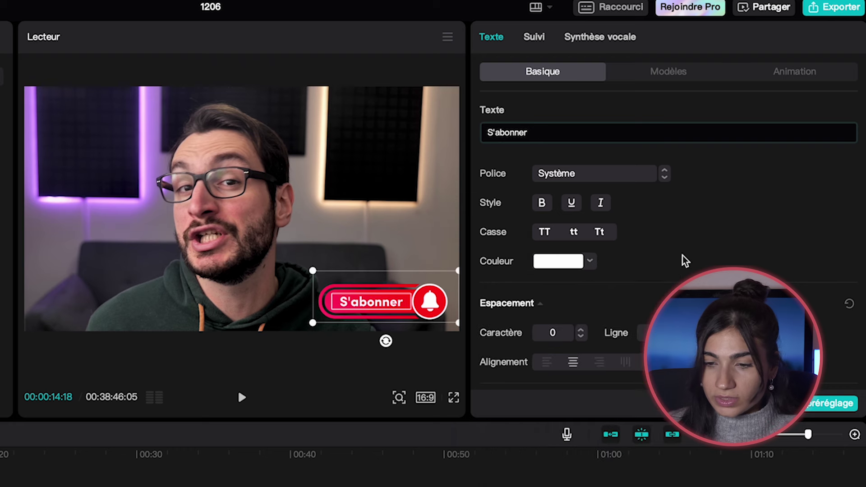
Review the S'abonner graphic's spacing, scale and position settings and play its animation from about 11 seconds
{"action": "scroll", "coordinate": [685, 261], "scroll_direction": "down", "scroll_amount": 5}
{"action": "scroll", "coordinate": [685, 261], "scroll_direction": "up", "scroll_amount": 4}
{"action": "scroll", "coordinate": [685, 261], "scroll_direction": "down", "scroll_amount": 6}
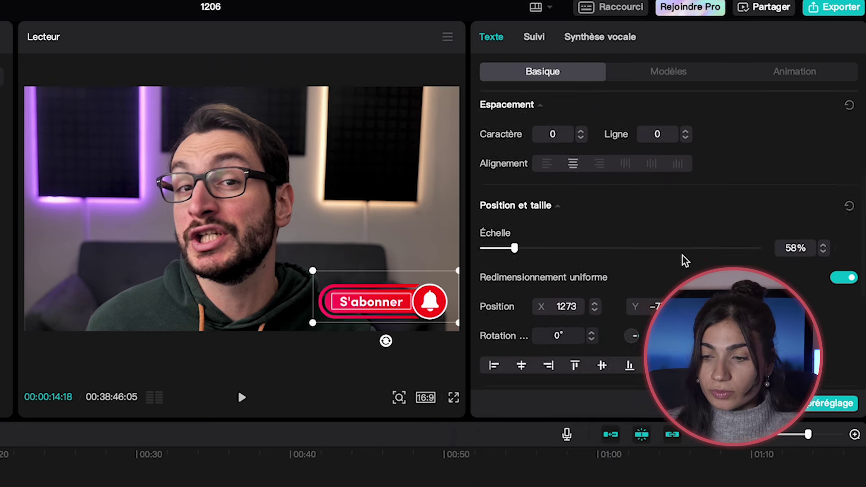
{"action": "scroll", "coordinate": [685, 261], "scroll_direction": "down", "scroll_amount": 3}
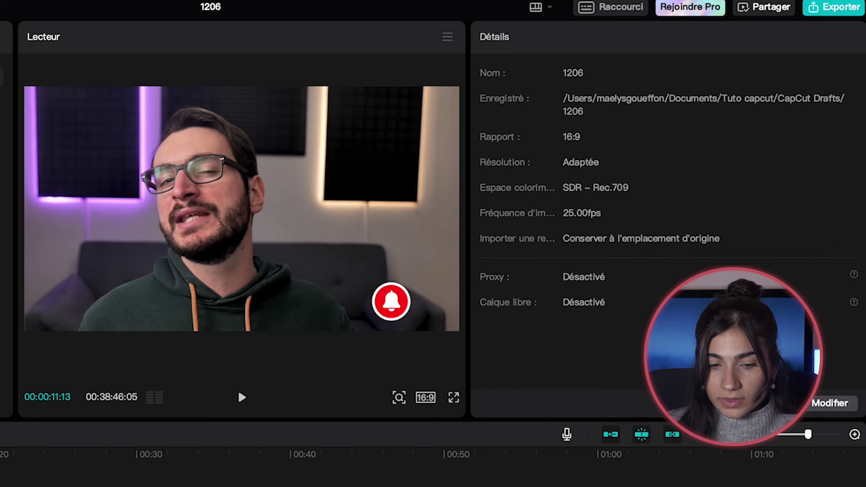
{"action": "left_click", "coordinate": [242, 397]}
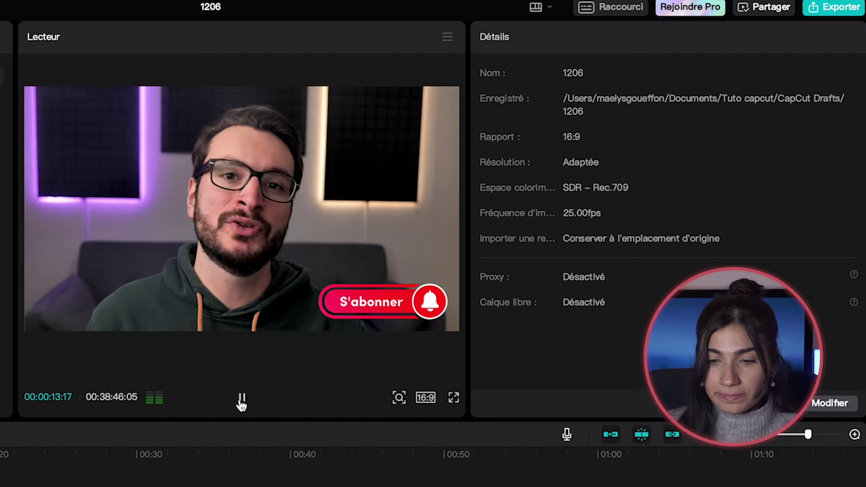
{"action": "left_click", "coordinate": [242, 398]}
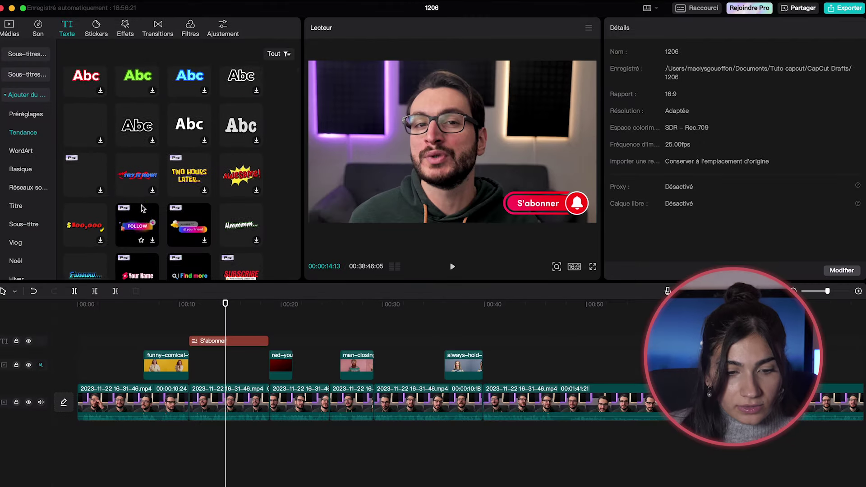
Add a title with the speaker's first name at the timeline's start and browse its intro and exit animations
{"action": "scroll", "coordinate": [142, 208], "scroll_direction": "up", "scroll_amount": 4}
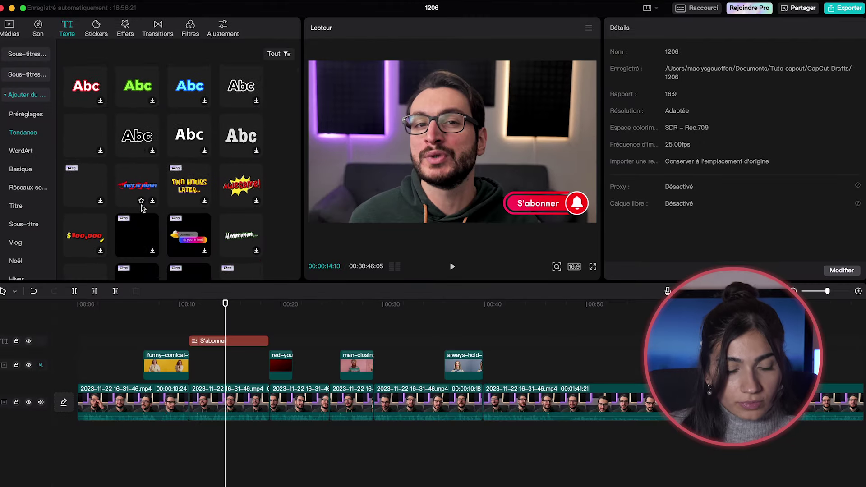
{"action": "left_click_drag", "start_coordinate": [192, 162], "coordinate": [92, 341]}
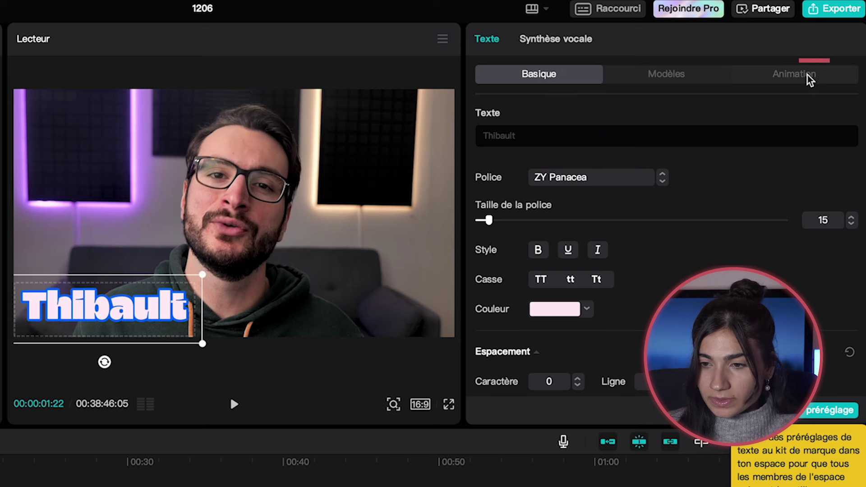
{"action": "left_click", "coordinate": [809, 77]}
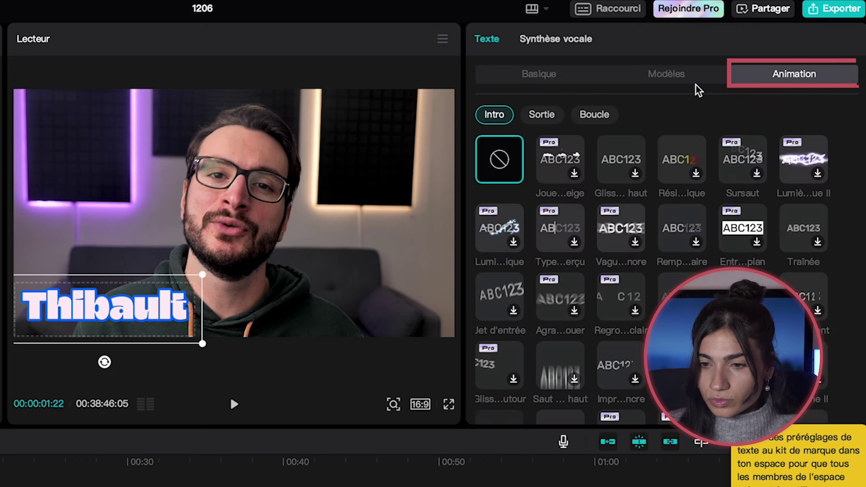
{"action": "left_click", "coordinate": [495, 116]}
{"action": "scroll", "coordinate": [632, 271], "scroll_direction": "down", "scroll_amount": 3}
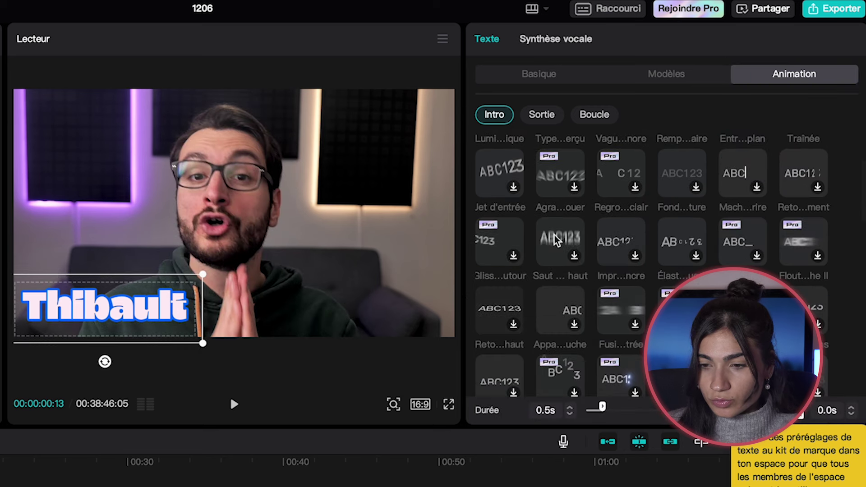
{"action": "scroll", "coordinate": [559, 252], "scroll_direction": "up", "scroll_amount": 3}
{"action": "scroll", "coordinate": [573, 316], "scroll_direction": "down", "scroll_amount": 1}
{"action": "left_click", "coordinate": [544, 115]}
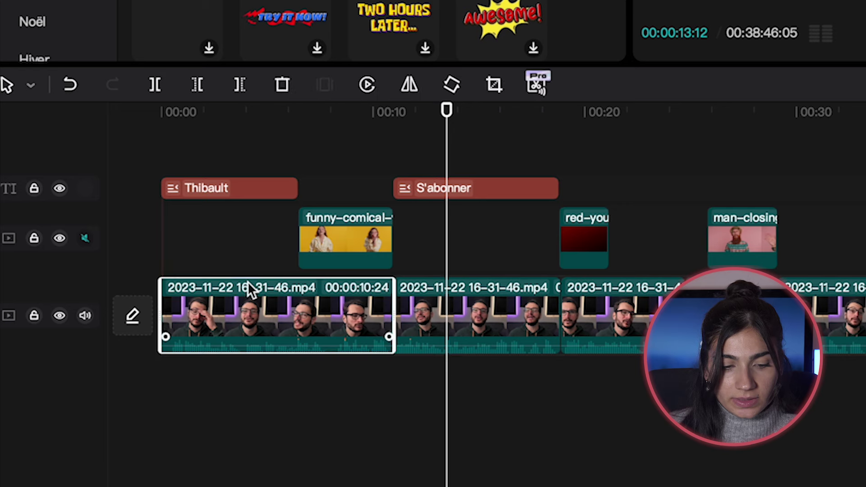
Try deleting the main-track clip at about 29 seconds with the main track magnet on and undo the deletion
{"action": "left_click_drag", "start_coordinate": [203, 306], "coordinate": [197, 284]}
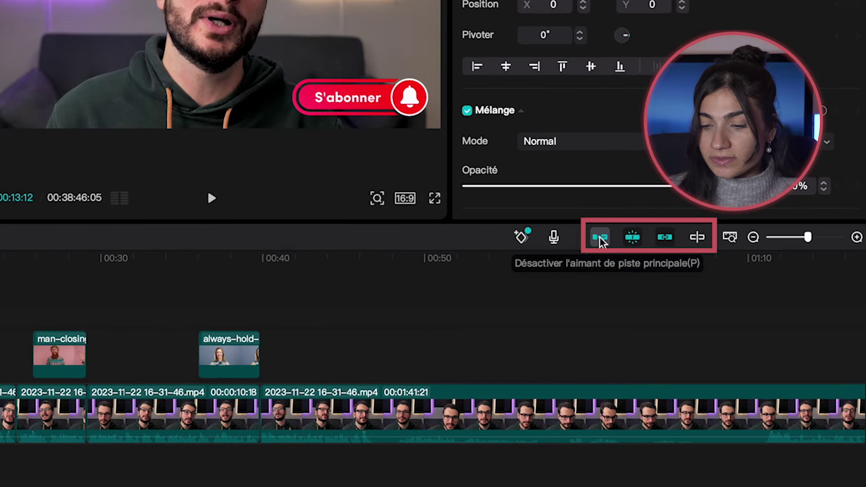
{"action": "left_click", "coordinate": [145, 427]}
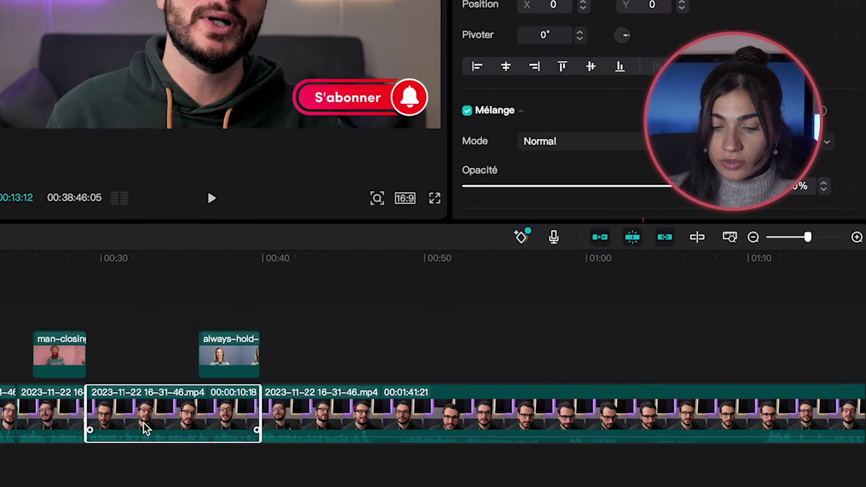
{"action": "key", "text": "Delete"}
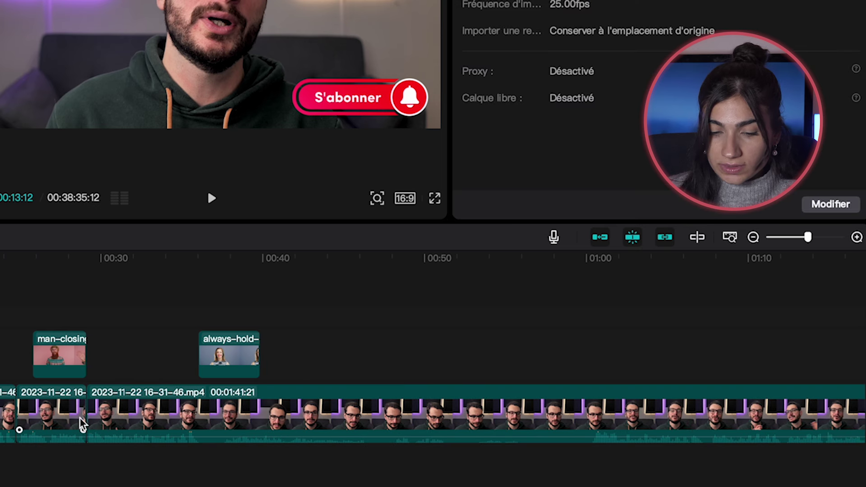
{"action": "key", "text": "ctrl+z"}
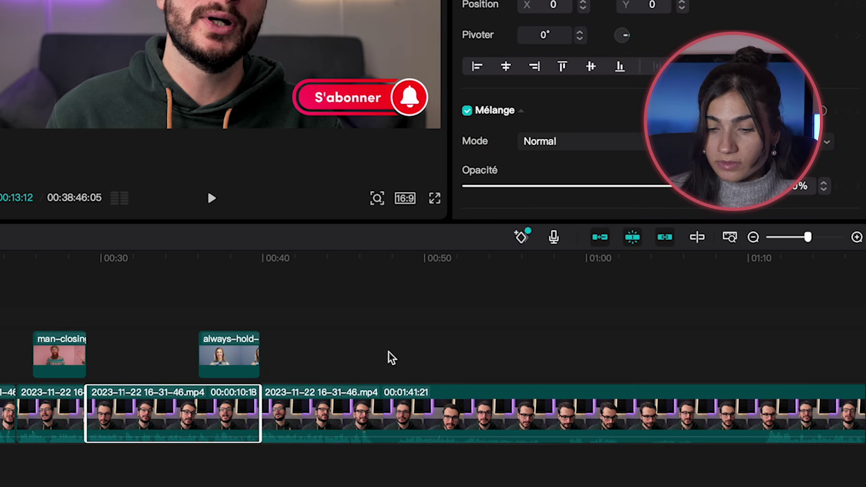
Swap the first two main clips with their titles and snap the funny-comical-woman clip to the cut at about 8 seconds
{"action": "left_click", "coordinate": [157, 331]}
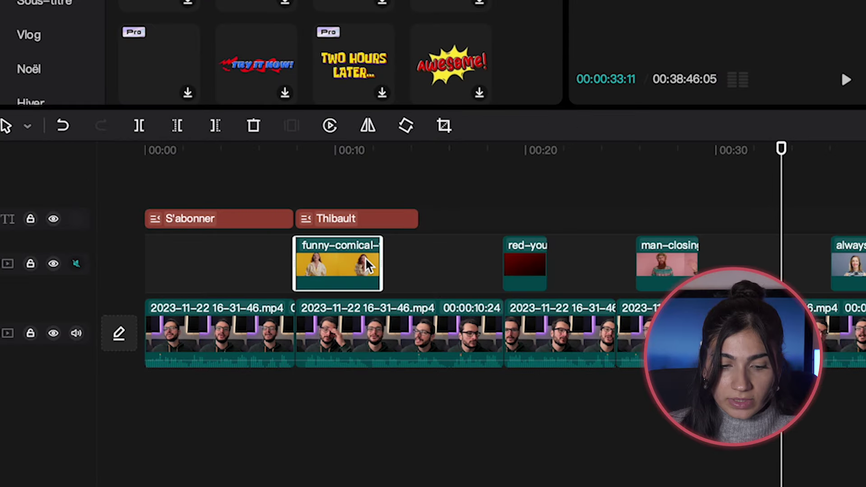
{"action": "left_click_drag", "start_coordinate": [365, 258], "coordinate": [336, 256]}
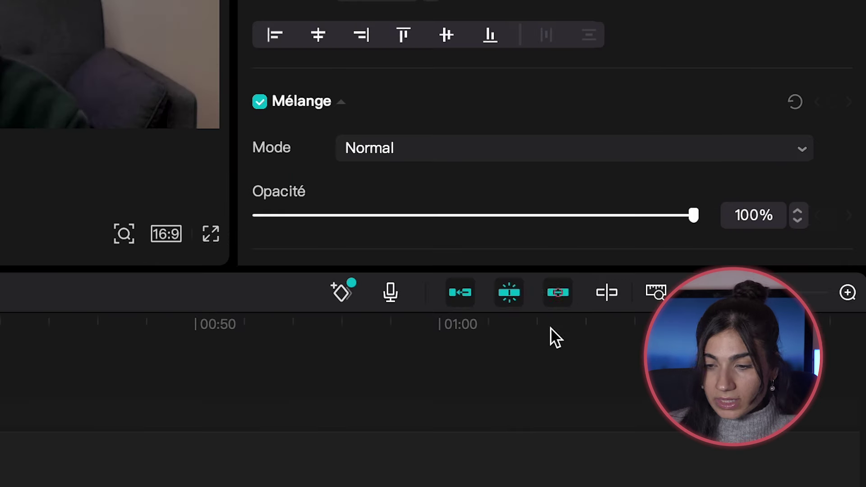
Turn off clip linking and lift the first main clip upward without its S'abonner title
{"action": "left_click", "coordinate": [560, 294]}
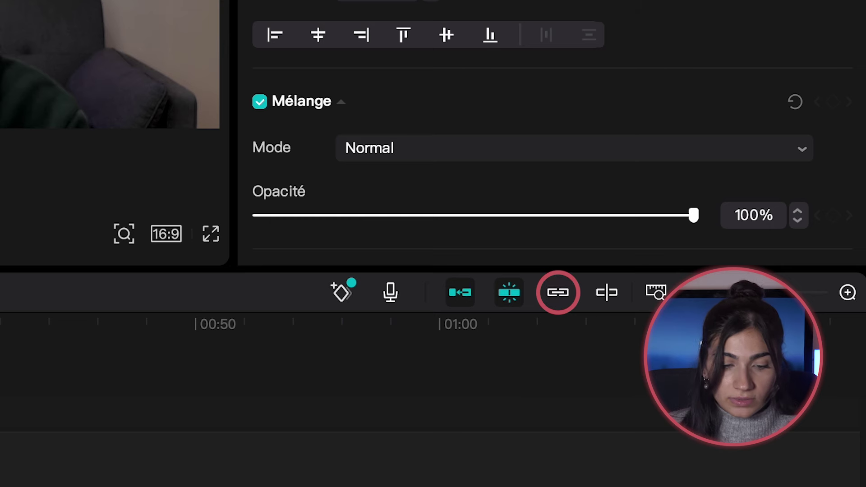
{"action": "left_click", "coordinate": [204, 308]}
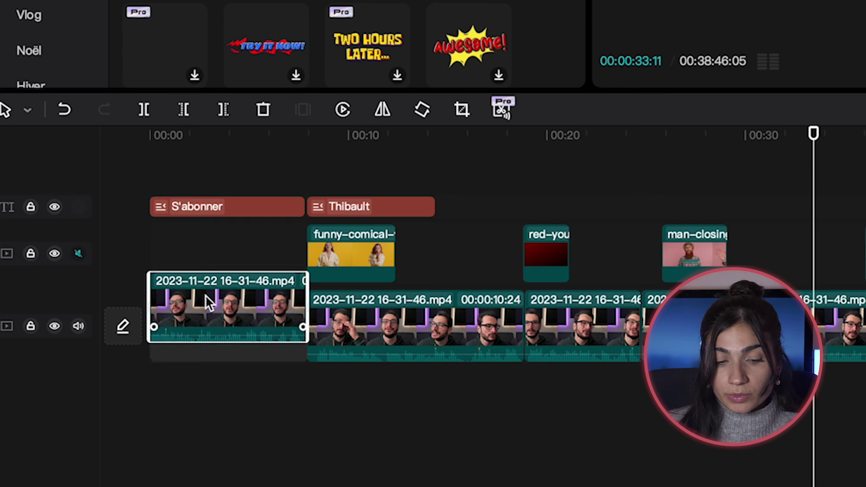
{"action": "left_click_drag", "start_coordinate": [201, 315], "coordinate": [212, 219]}
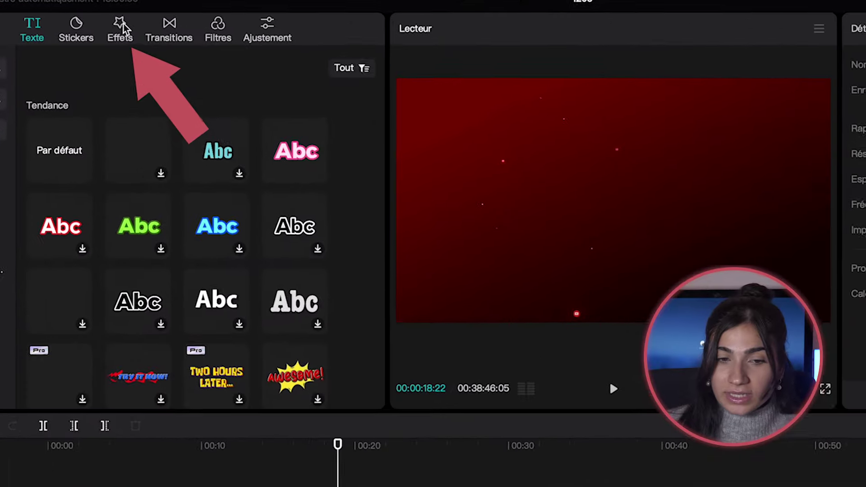
Browse the trending video effects, preview Zoom adaptatif and Années 90, and apply Bruit noir to the second main clip
{"action": "left_click", "coordinate": [121, 28]}
{"action": "scroll", "coordinate": [228, 261], "scroll_direction": "down", "scroll_amount": 5}
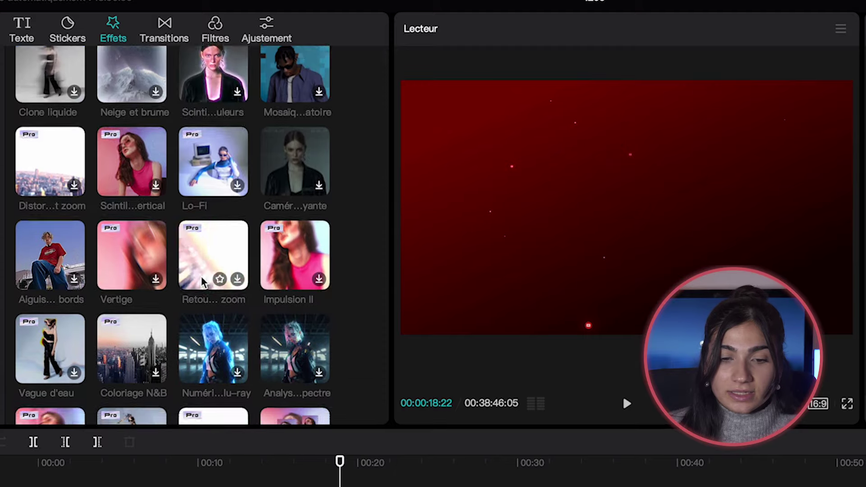
{"action": "scroll", "coordinate": [203, 282], "scroll_direction": "down", "scroll_amount": 15}
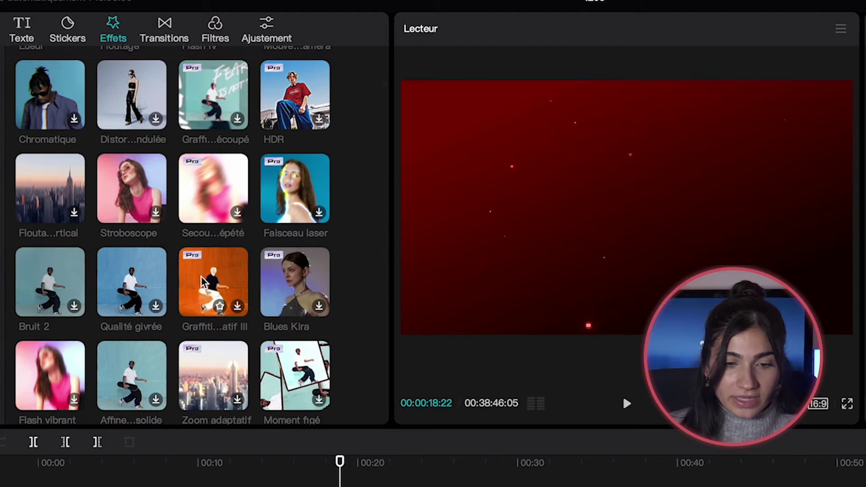
{"action": "scroll", "coordinate": [202, 283], "scroll_direction": "down", "scroll_amount": 3}
{"action": "left_click", "coordinate": [214, 111]}
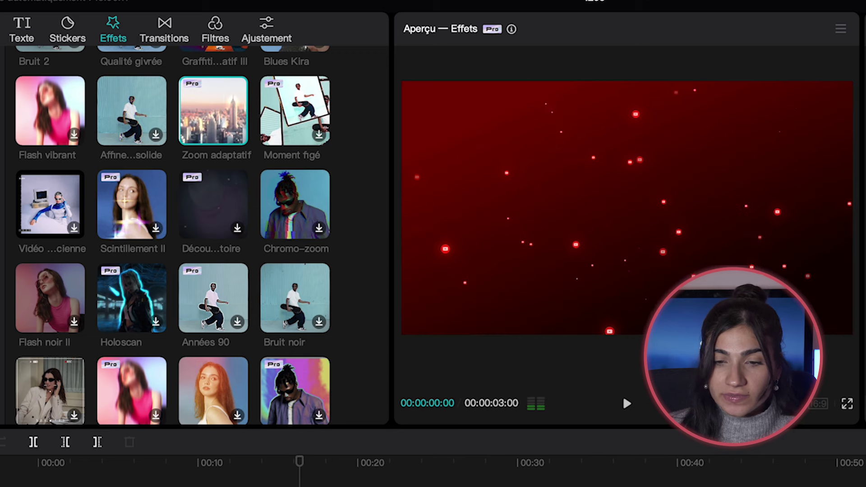
{"action": "left_click", "coordinate": [213, 298]}
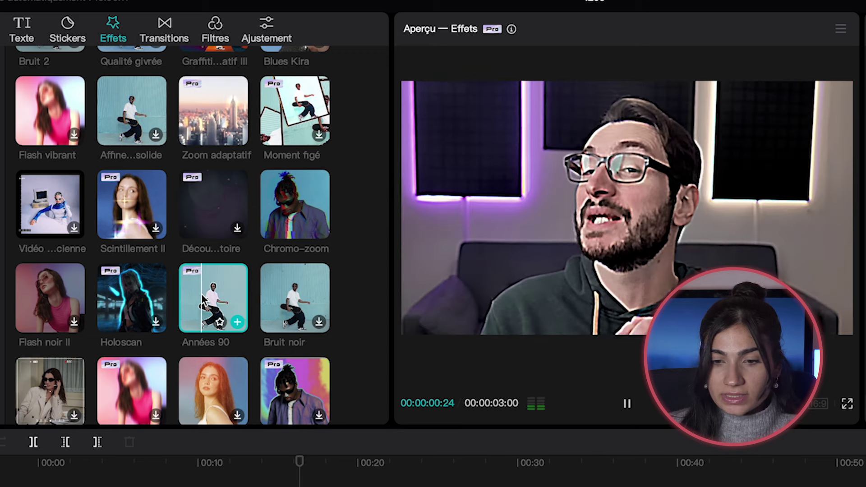
{"action": "left_click", "coordinate": [280, 299]}
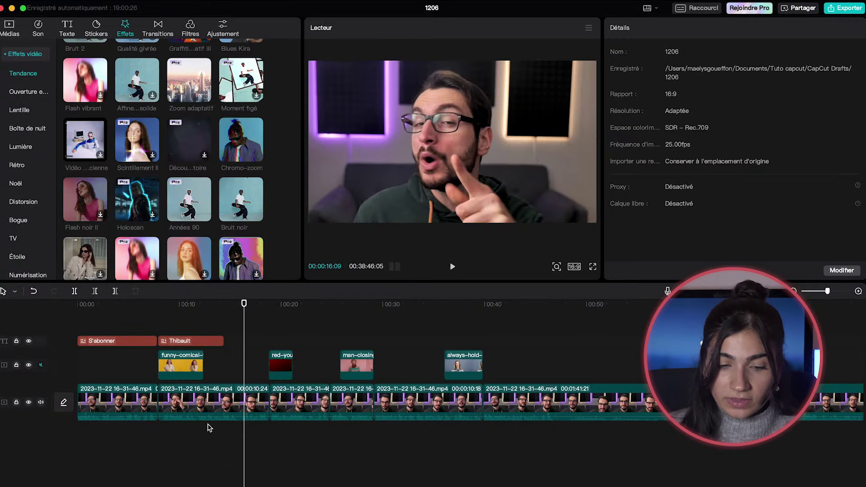
{"action": "left_click_drag", "start_coordinate": [244, 199], "coordinate": [235, 398]}
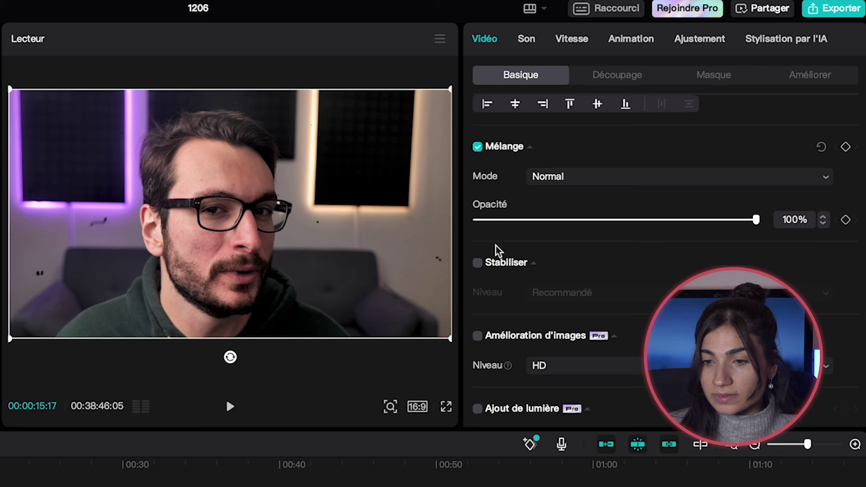
Stabilise the second main clip at the Recommandé level, review its remaining video options, and open its speed settings
{"action": "left_click", "coordinate": [477, 263]}
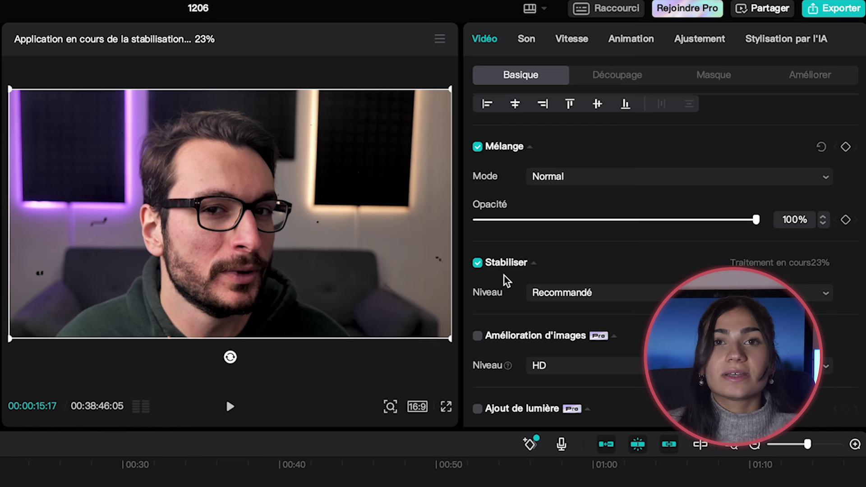
{"action": "scroll", "coordinate": [506, 280], "scroll_direction": "down", "scroll_amount": 3}
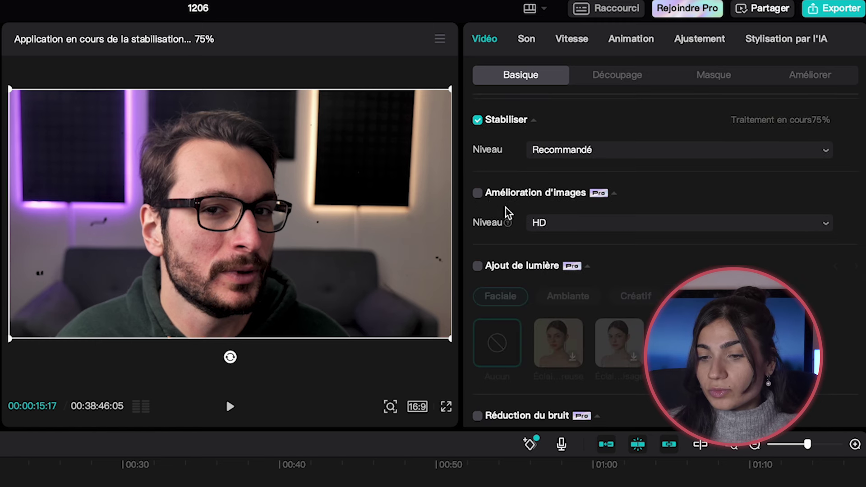
{"action": "scroll", "coordinate": [481, 230], "scroll_direction": "down", "scroll_amount": 5}
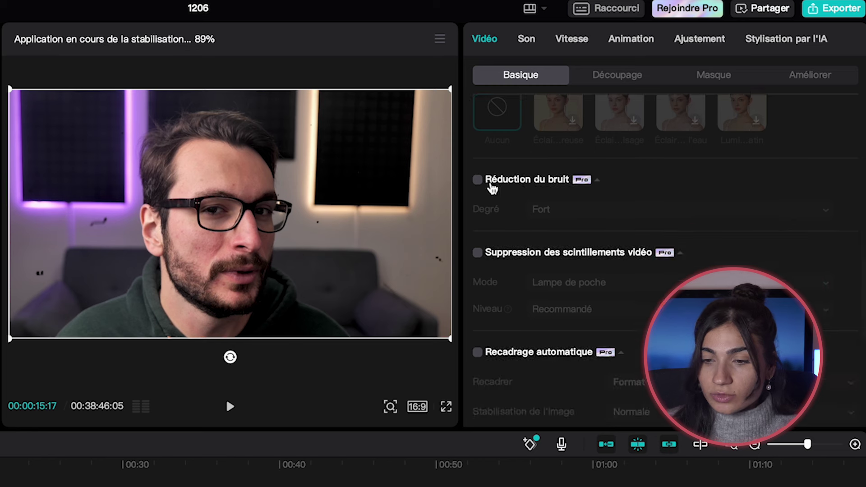
{"action": "scroll", "coordinate": [502, 272], "scroll_direction": "down", "scroll_amount": 7}
{"action": "scroll", "coordinate": [525, 346], "scroll_direction": "up", "scroll_amount": 10}
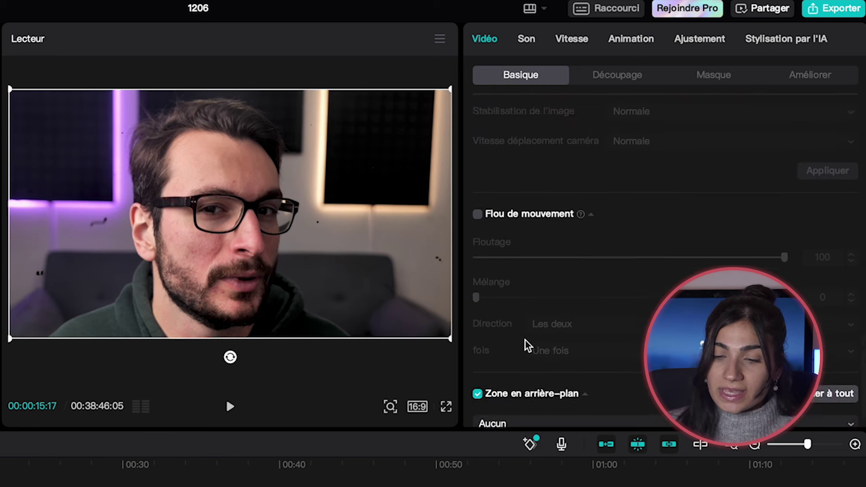
{"action": "scroll", "coordinate": [525, 347], "scroll_direction": "down", "scroll_amount": 5}
{"action": "left_click", "coordinate": [571, 42]}
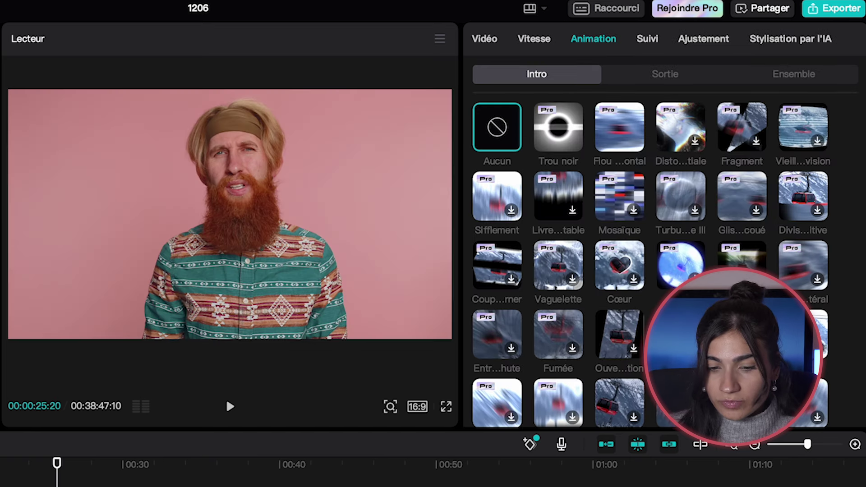
Give the man-closing-eyes overlay clip the Trou noir intro animation and a Trou noir exit animation
{"action": "left_click", "coordinate": [546, 140]}
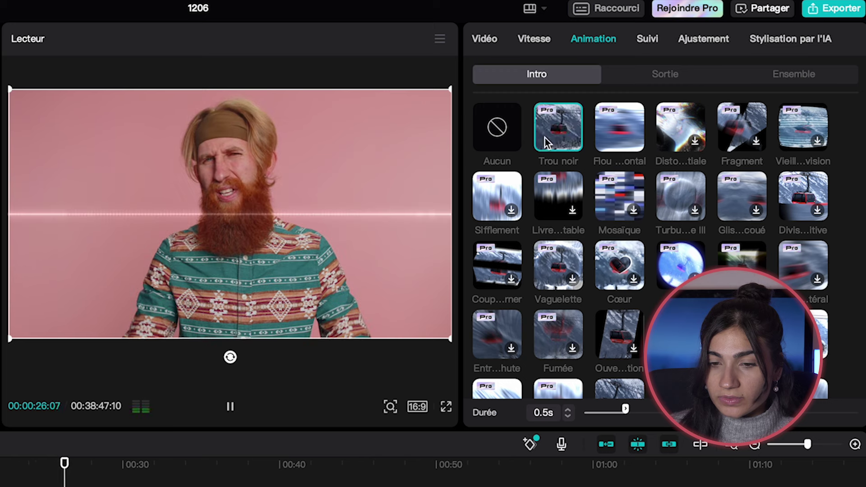
{"action": "left_click", "coordinate": [645, 80]}
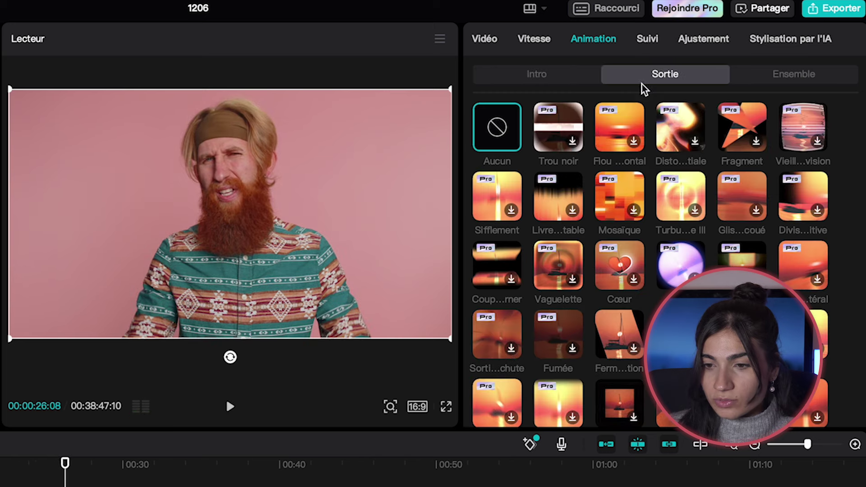
{"action": "left_click", "coordinate": [599, 142]}
{"action": "left_click", "coordinate": [569, 140]}
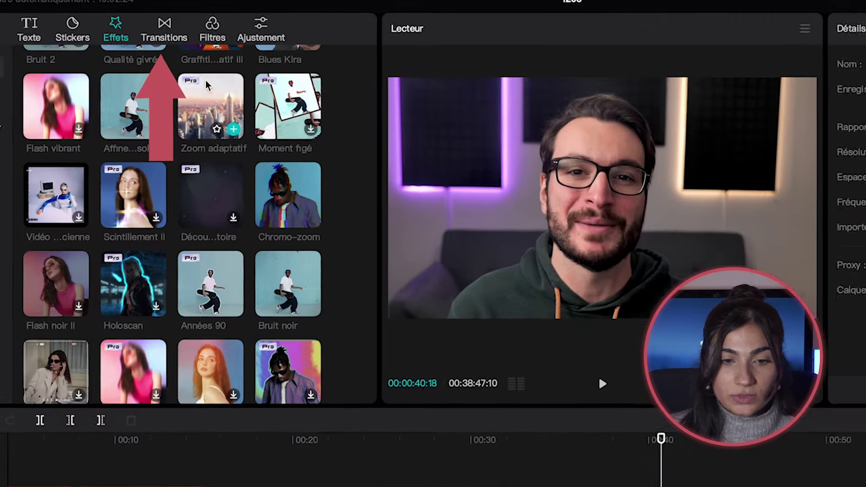
Preview the trending transitions and add Descente avec glissement négatif at the main-track cut at about 40 seconds
{"action": "left_click", "coordinate": [164, 32]}
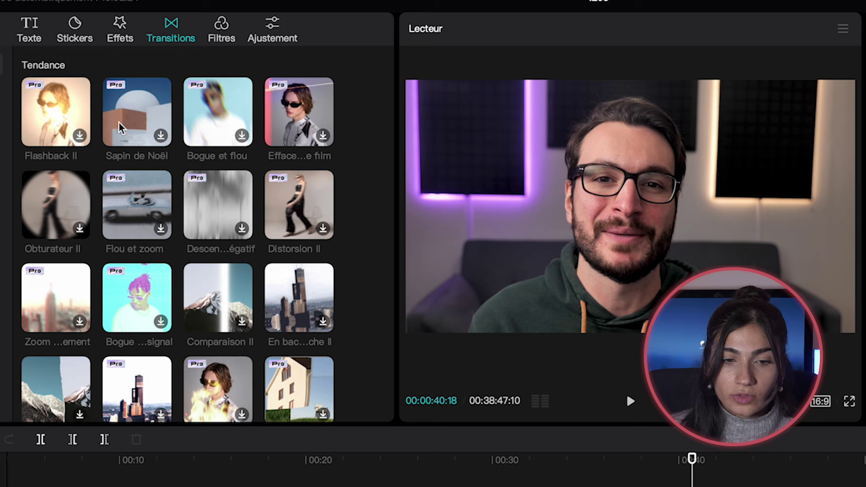
{"action": "left_click", "coordinate": [141, 114]}
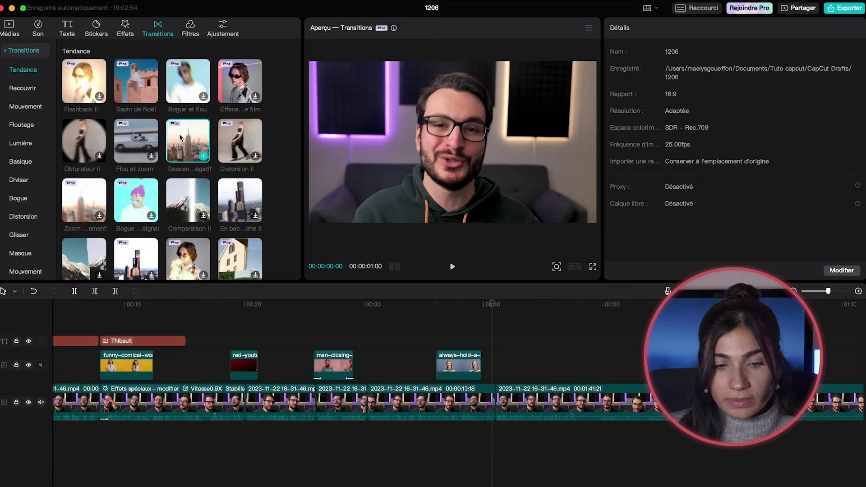
{"action": "left_click_drag", "start_coordinate": [187, 138], "coordinate": [427, 346]}
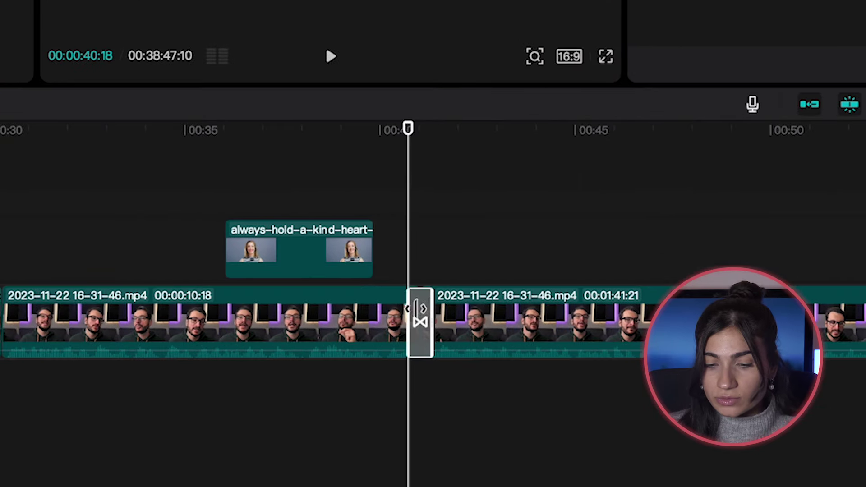
Adjust the transition's duration to 1.0 s on the timeline and play it back
{"action": "mouse_move", "coordinate": [434, 307]}
{"action": "left_mouse_down"}
{"action": "mouse_move", "coordinate": [486, 304]}
{"action": "mouse_move", "coordinate": [425, 315]}
{"action": "left_mouse_up"}
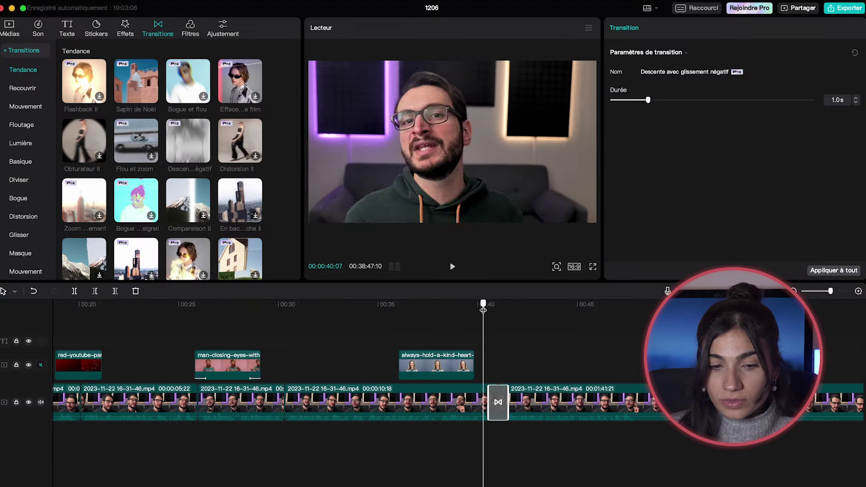
{"action": "key", "text": "space"}
{"action": "scroll", "coordinate": [533, 368], "scroll_direction": "down", "scroll_amount": 2}
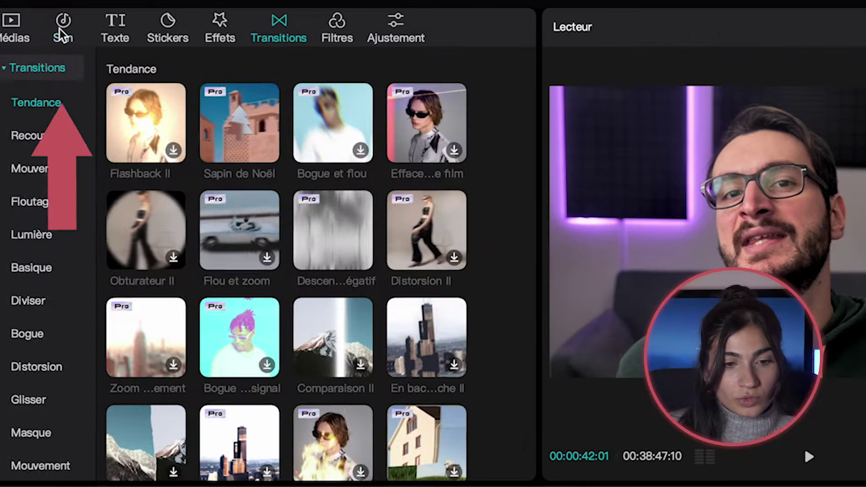
Look through the built-in music library, then import Island Rum.wav and place it under the main track from the timeline's start
{"action": "left_click", "coordinate": [64, 27]}
{"action": "scroll", "coordinate": [344, 348], "scroll_direction": "down", "scroll_amount": 10}
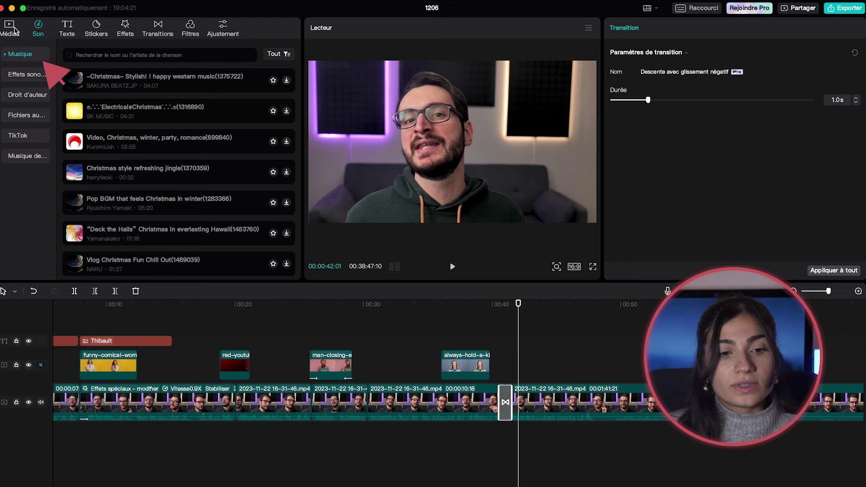
{"action": "left_click", "coordinate": [9, 27]}
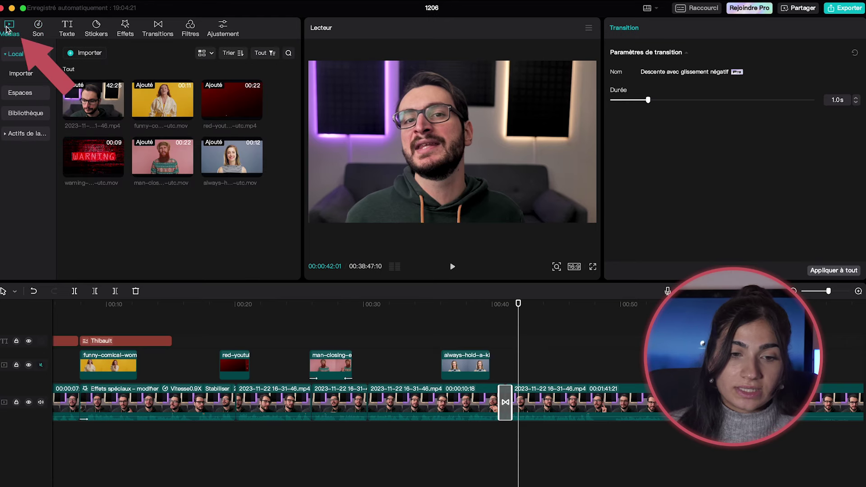
{"action": "left_click", "coordinate": [21, 73]}
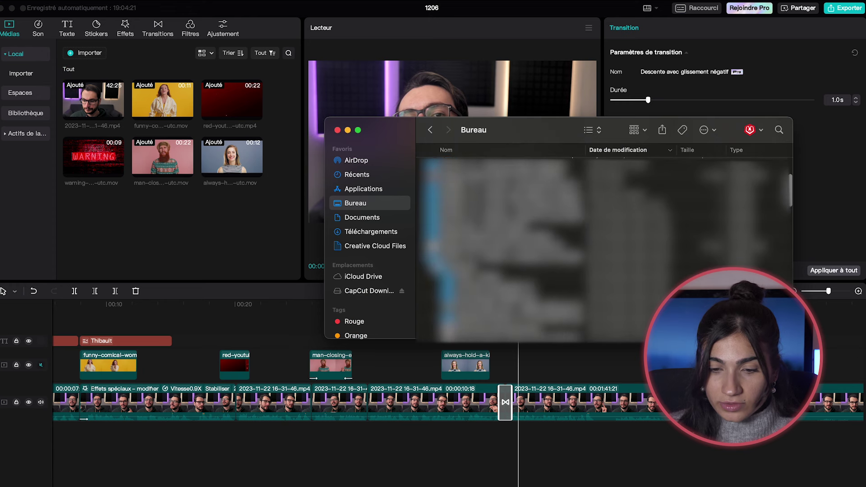
{"action": "left_click_drag", "start_coordinate": [497, 247], "coordinate": [36, 440]}
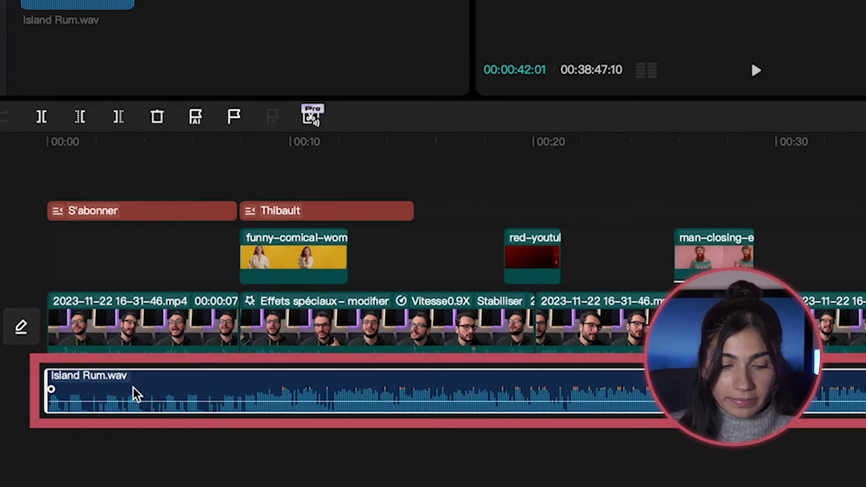
{"action": "mouse_move", "coordinate": [38, 400]}
{"action": "left_mouse_down"}
{"action": "mouse_move", "coordinate": [130, 400]}
{"action": "mouse_move", "coordinate": [36, 400]}
{"action": "left_mouse_up"}
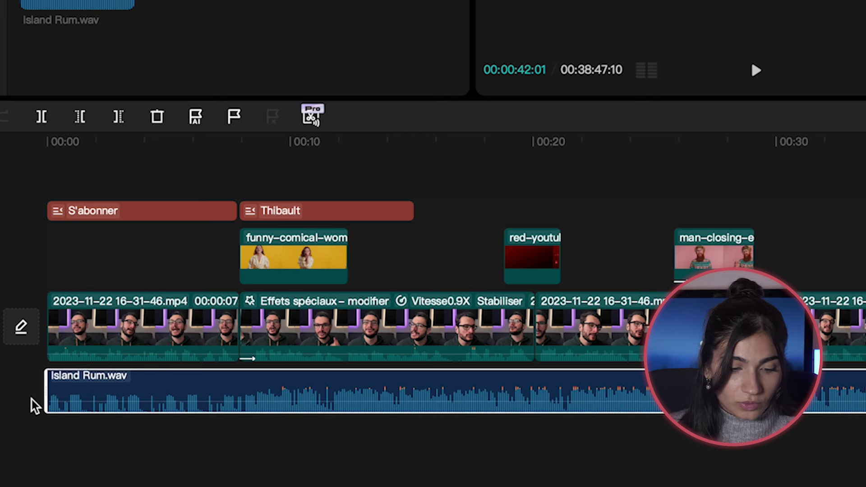
Lower the Island Rum.wav volume to -30.0 dB and check the sound levels on the audio meters during playback
{"action": "mouse_move", "coordinate": [130, 403]}
{"action": "left_mouse_down"}
{"action": "mouse_move", "coordinate": [131, 410]}
{"action": "mouse_move", "coordinate": [131, 392]}
{"action": "left_mouse_up"}
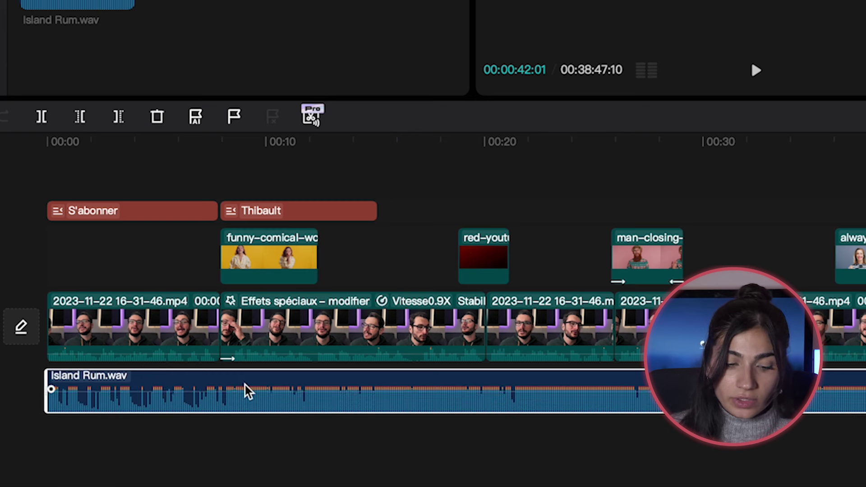
{"action": "left_click_drag", "start_coordinate": [266, 392], "coordinate": [267, 408]}
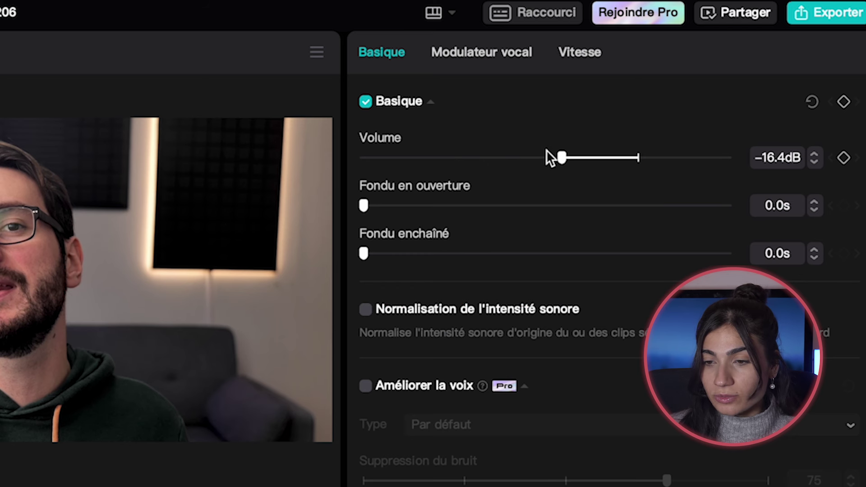
{"action": "left_click_drag", "start_coordinate": [564, 157], "coordinate": [499, 151]}
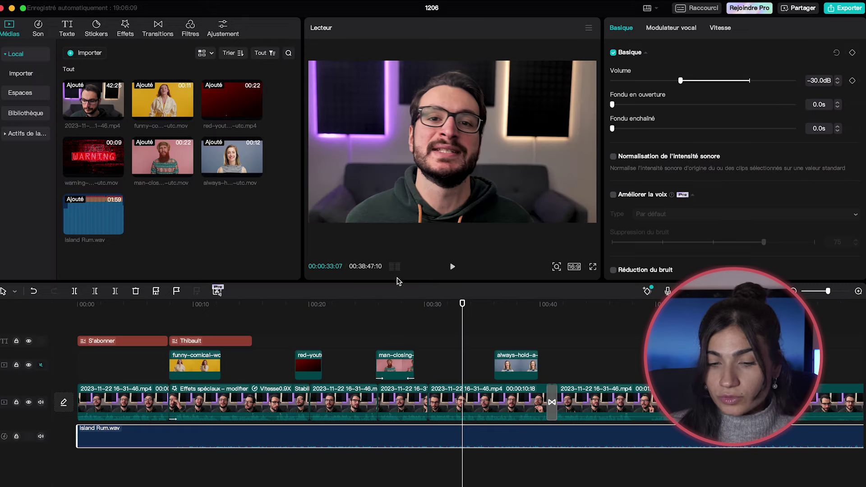
{"action": "left_click", "coordinate": [395, 268]}
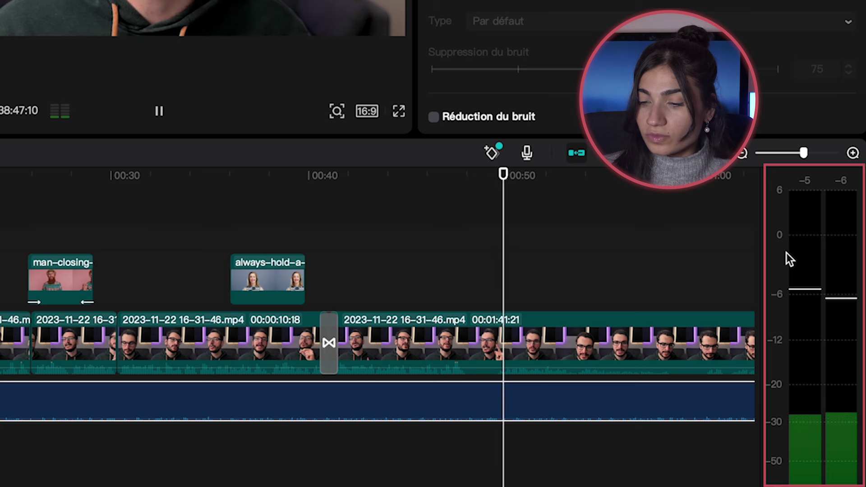
{"action": "key", "text": "space"}
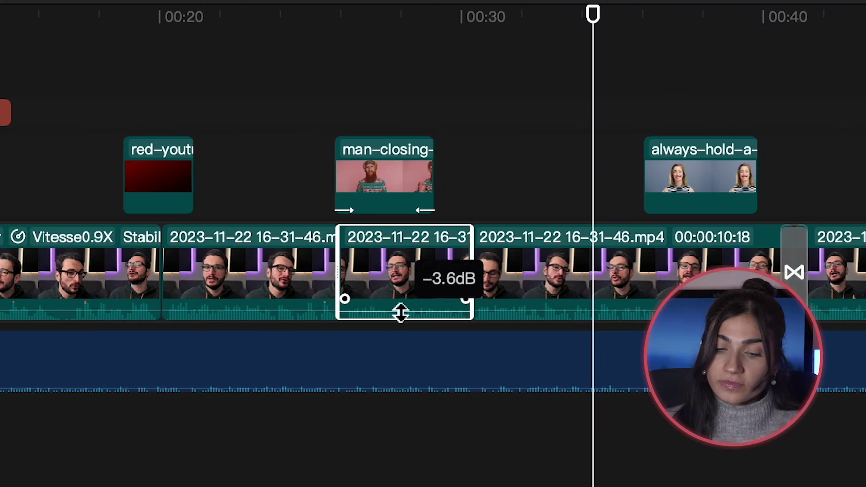
Try different volumes on the main clip beneath the man-closing-eyes overlay, set it to 0.0 dB, and review its other sound options
{"action": "left_click_drag", "start_coordinate": [401, 313], "coordinate": [399, 310]}
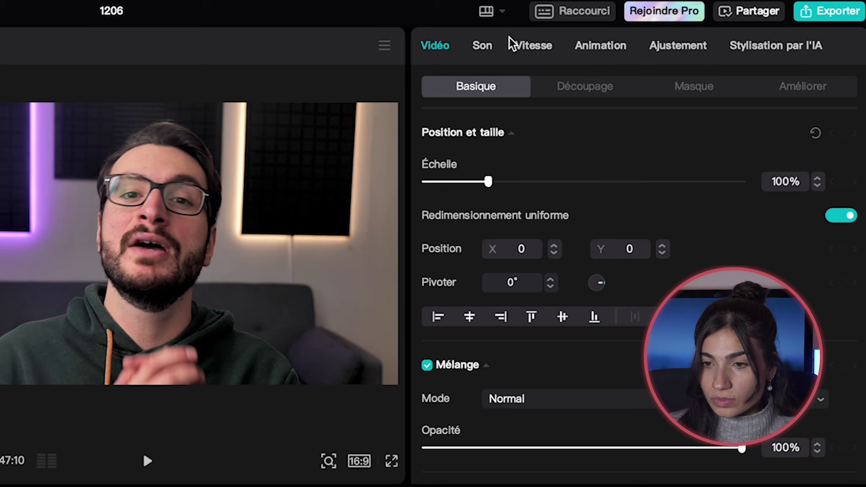
{"action": "left_click", "coordinate": [484, 45]}
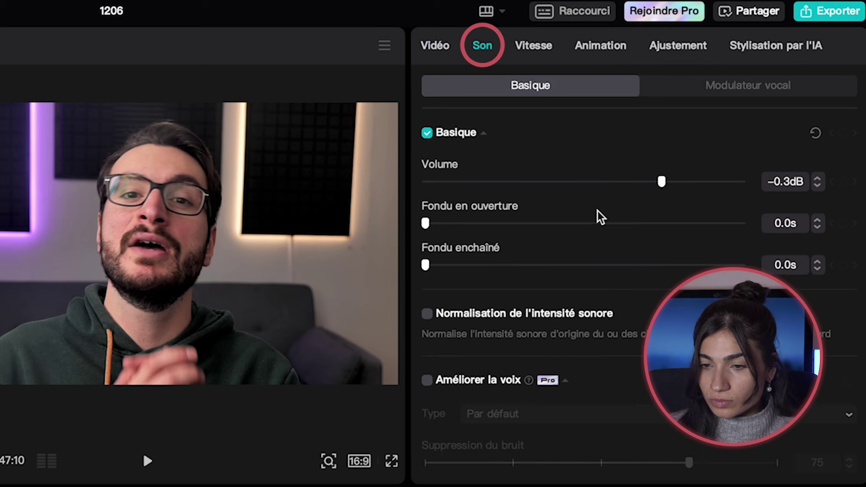
{"action": "left_click_drag", "start_coordinate": [676, 182], "coordinate": [666, 182]}
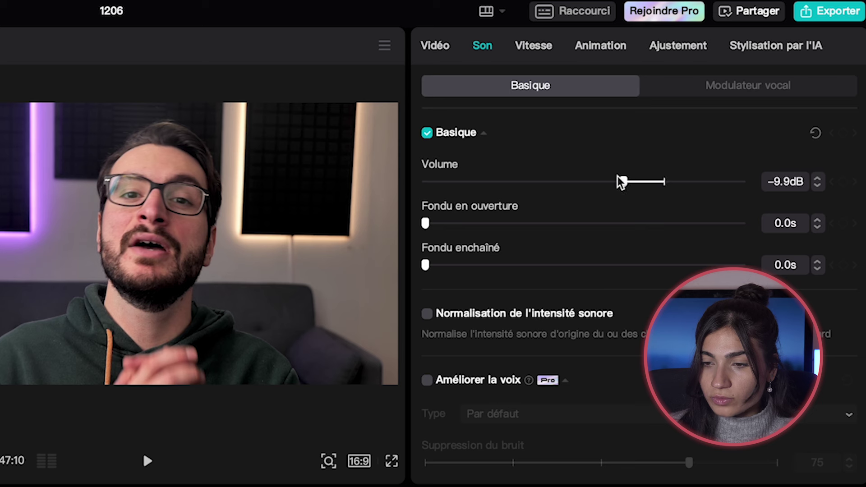
{"action": "scroll", "coordinate": [501, 151], "scroll_direction": "down", "scroll_amount": 2}
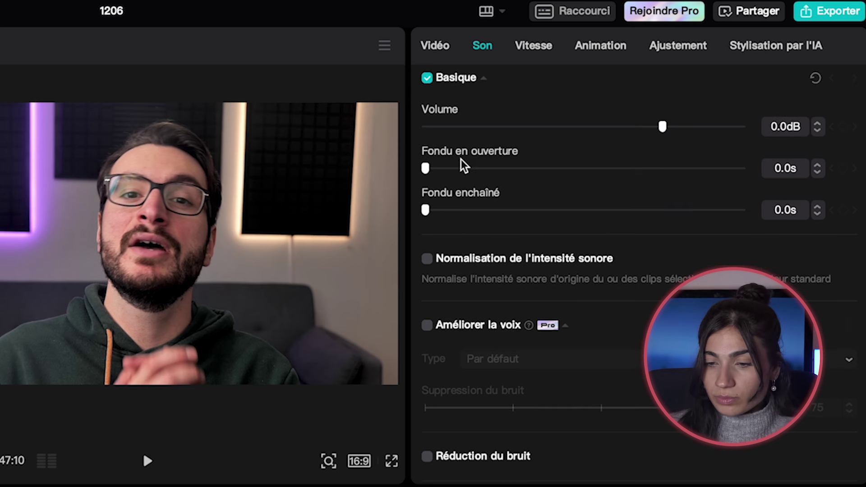
{"action": "scroll", "coordinate": [474, 194], "scroll_direction": "down", "scroll_amount": 2}
{"action": "scroll", "coordinate": [567, 221], "scroll_direction": "down", "scroll_amount": 4}
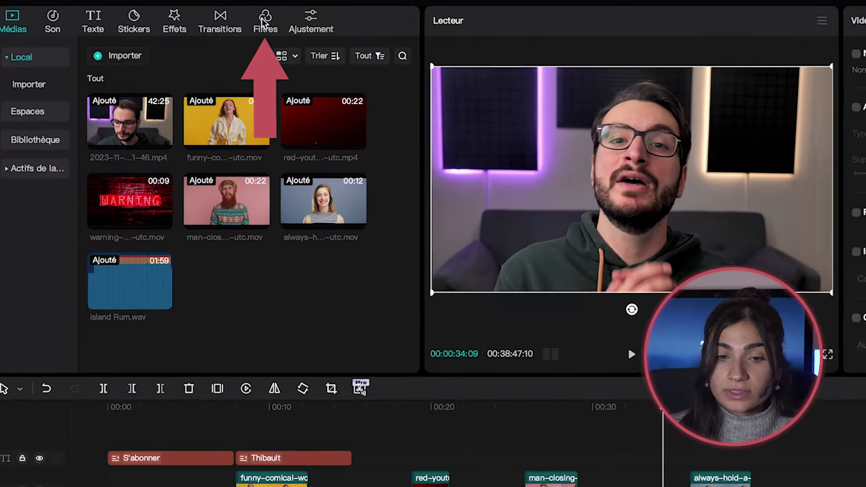
Preview several featured filters on the video, including Air frais, Améliorer, vivid, Citrouille and Jaune blé mat
{"action": "left_click", "coordinate": [193, 31]}
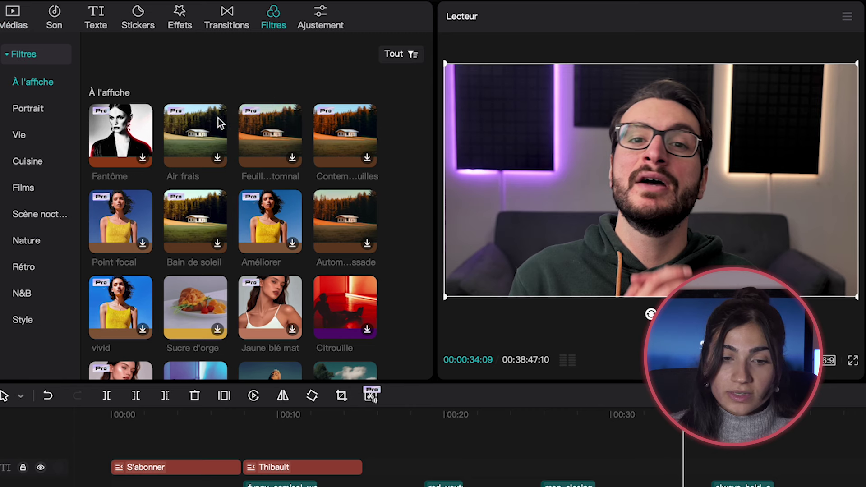
{"action": "left_click", "coordinate": [200, 129]}
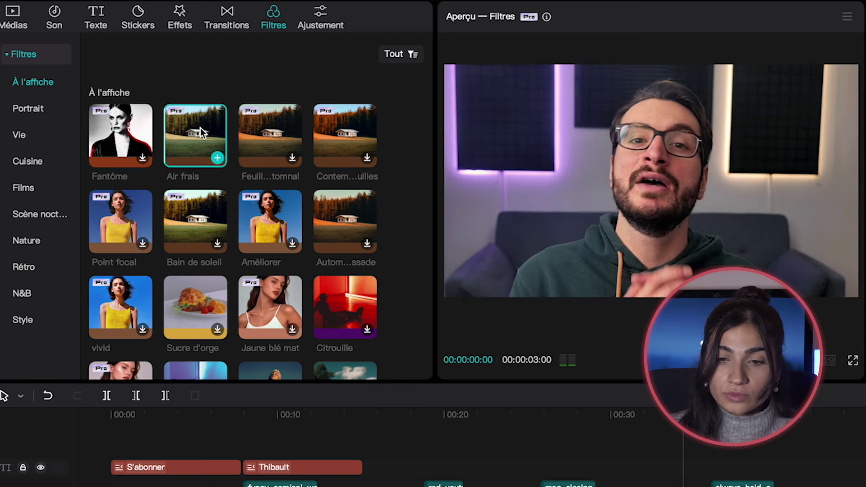
{"action": "left_click", "coordinate": [262, 136]}
{"action": "left_click", "coordinate": [269, 212]}
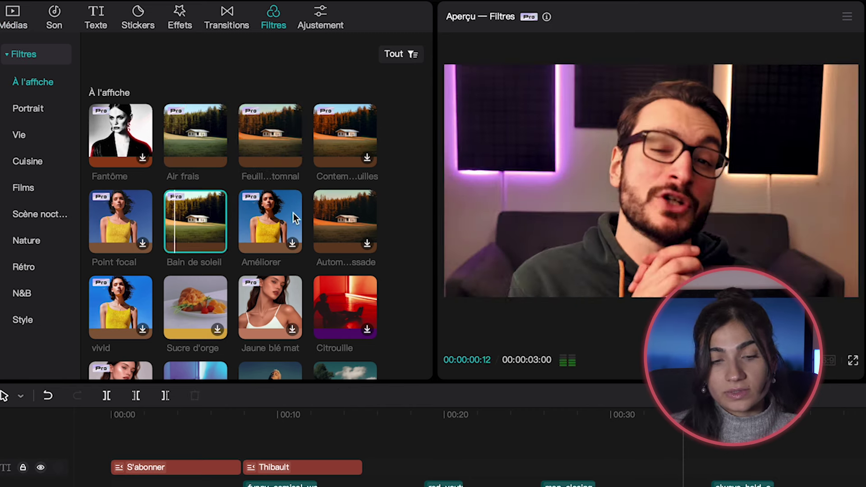
{"action": "left_click", "coordinate": [340, 214]}
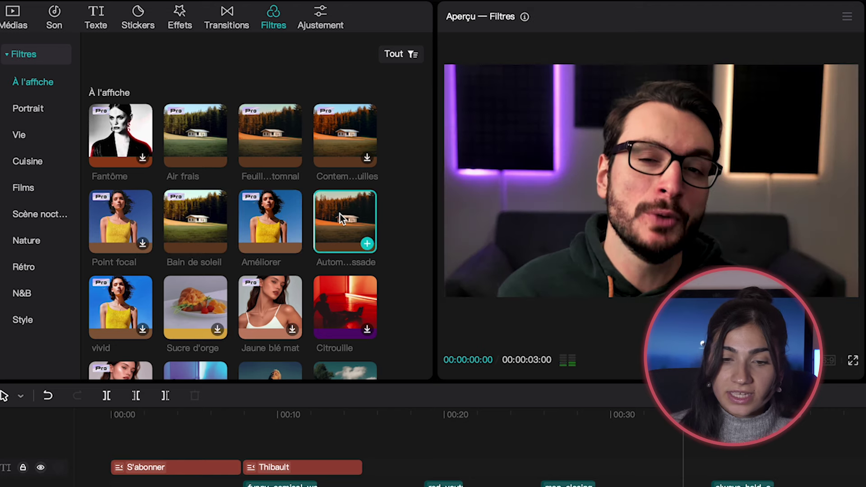
{"action": "left_click", "coordinate": [346, 136]}
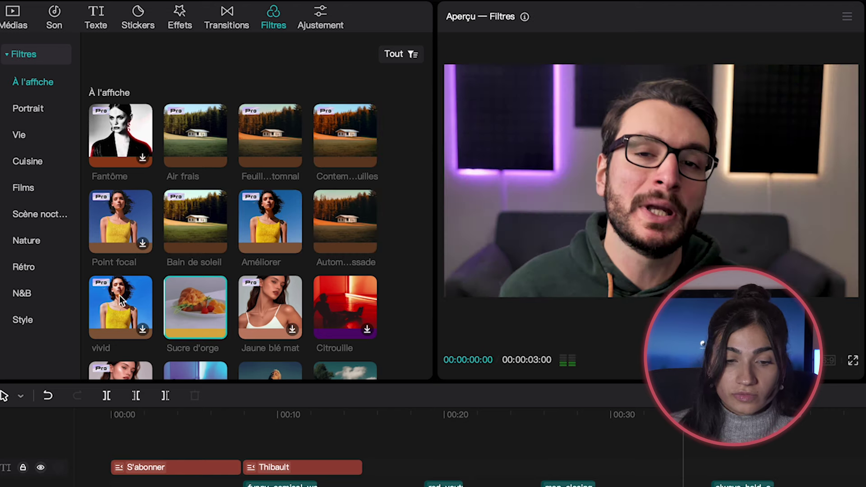
{"action": "left_click", "coordinate": [112, 302]}
{"action": "left_click", "coordinate": [344, 219]}
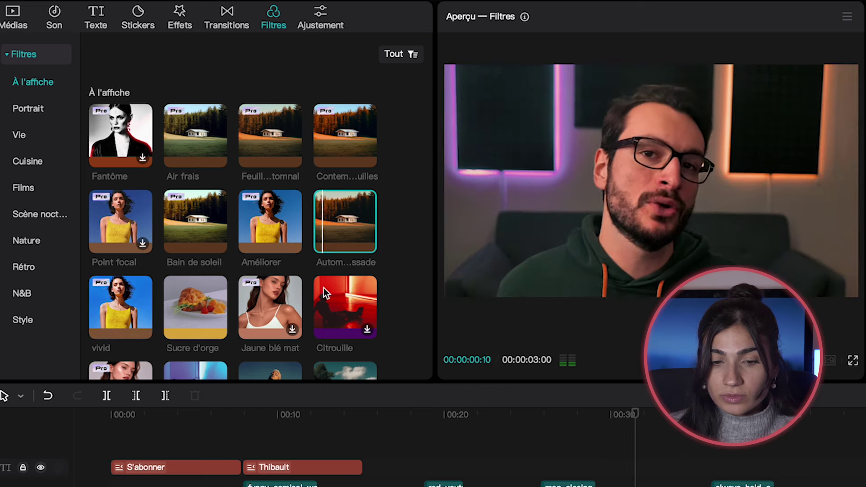
{"action": "left_click", "coordinate": [332, 305]}
{"action": "left_click", "coordinate": [270, 307]}
Apply the Jaune blé mat filter to the main-track clip before the transition and review its basic LUT, colour, clarity and effects adjustments
{"action": "left_click_drag", "start_coordinate": [188, 227], "coordinate": [446, 409]}
{"action": "left_click", "coordinate": [756, 28]}
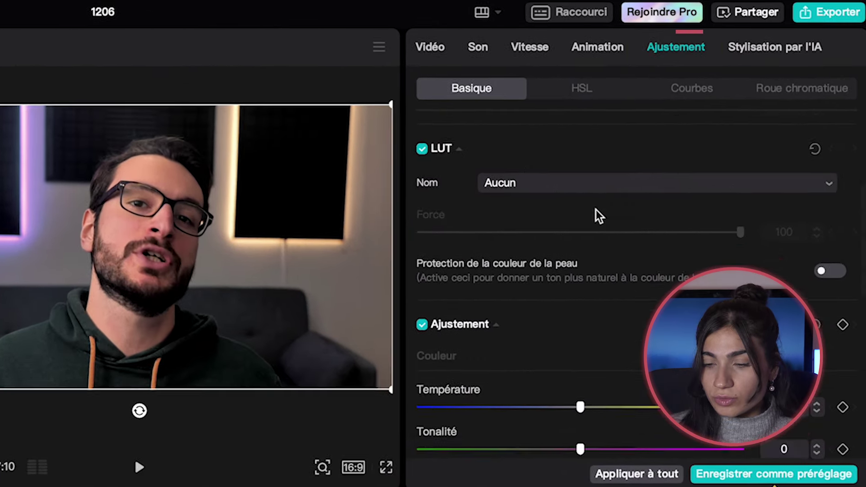
{"action": "scroll", "coordinate": [618, 194], "scroll_direction": "down", "scroll_amount": 5}
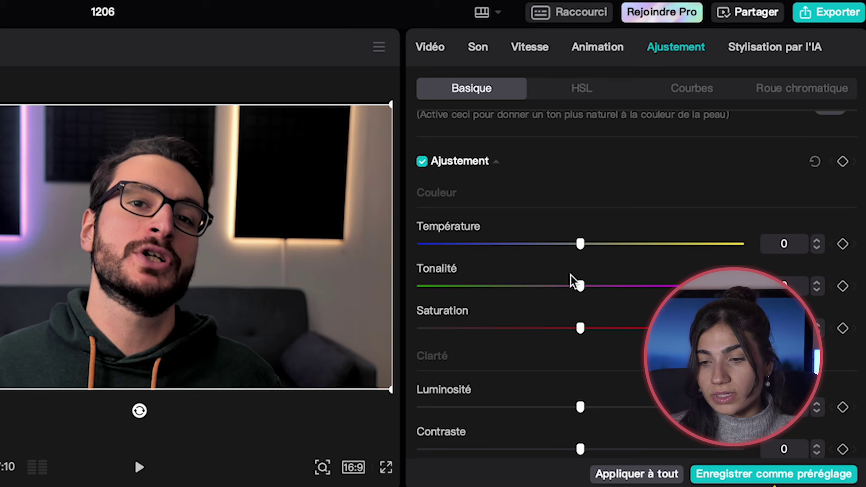
{"action": "scroll", "coordinate": [593, 388], "scroll_direction": "down", "scroll_amount": 5}
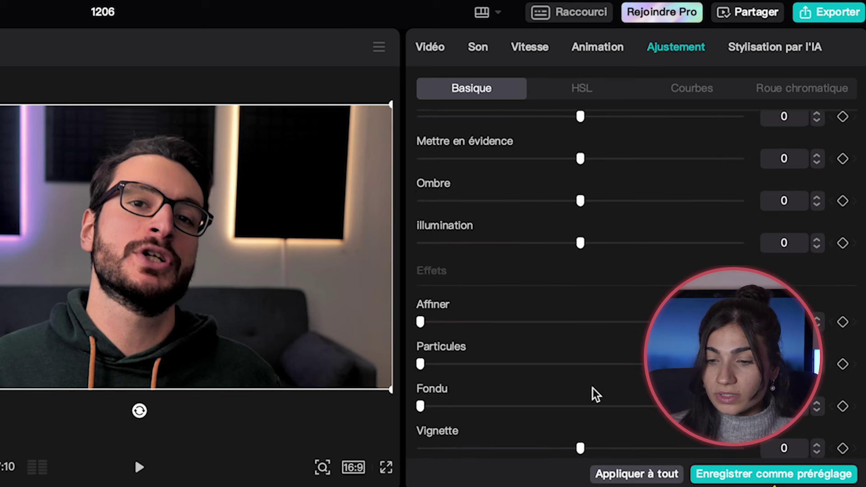
{"action": "scroll", "coordinate": [593, 389], "scroll_direction": "up", "scroll_amount": 10}
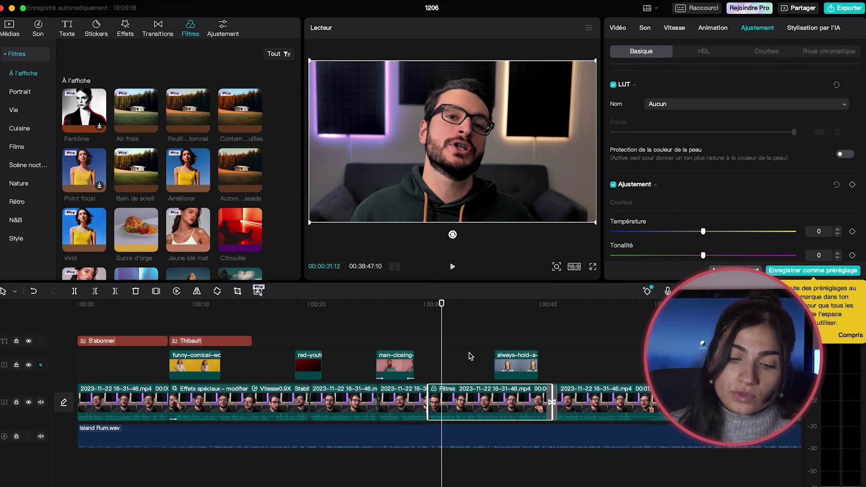
Add the Améliorer filter on its own track from the timeline's start, stretch it along the main track and set its strength to 38
{"action": "scroll", "coordinate": [480, 362], "scroll_direction": "down", "scroll_amount": 2}
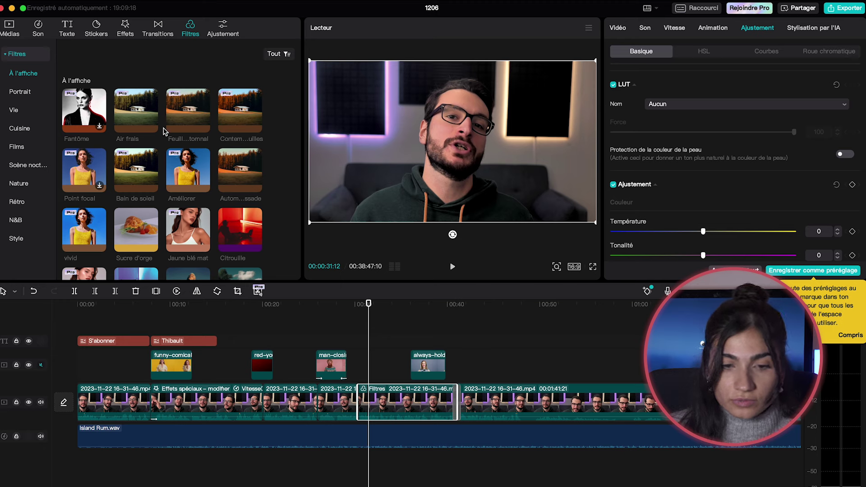
{"action": "left_click_drag", "start_coordinate": [182, 170], "coordinate": [79, 330]}
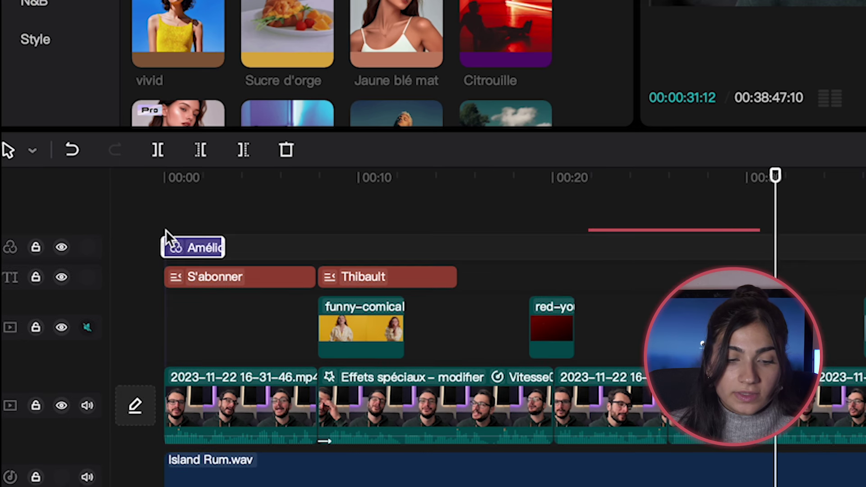
{"action": "left_click_drag", "start_coordinate": [225, 248], "coordinate": [865, 268]}
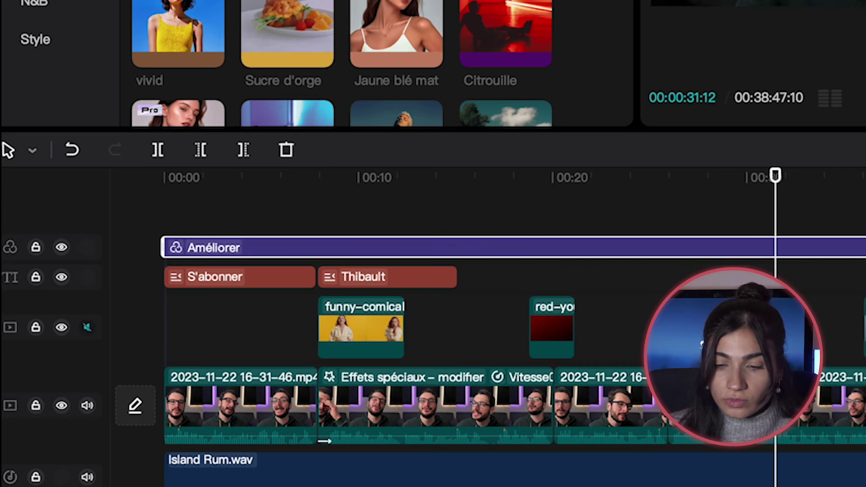
{"action": "scroll", "coordinate": [496, 316], "scroll_direction": "right", "scroll_amount": 10}
{"action": "scroll", "coordinate": [496, 316], "scroll_direction": "down", "scroll_amount": 5}
{"action": "left_click", "coordinate": [631, 178]}
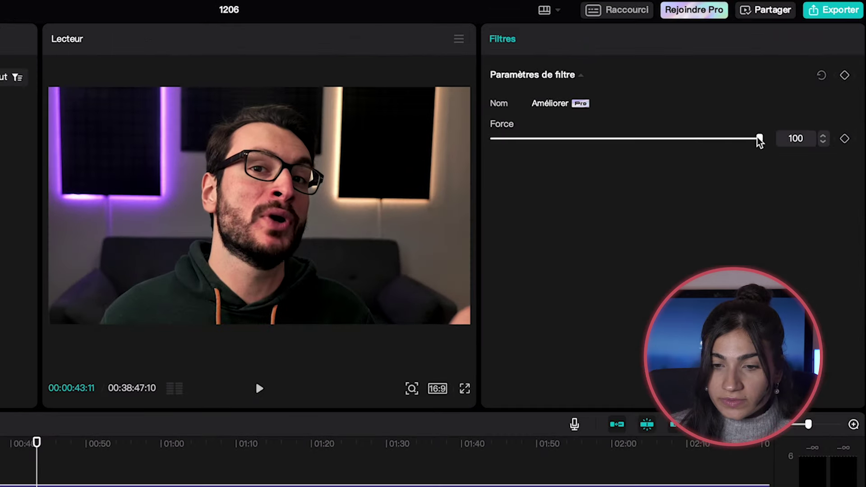
{"action": "left_click_drag", "start_coordinate": [760, 142], "coordinate": [607, 130]}
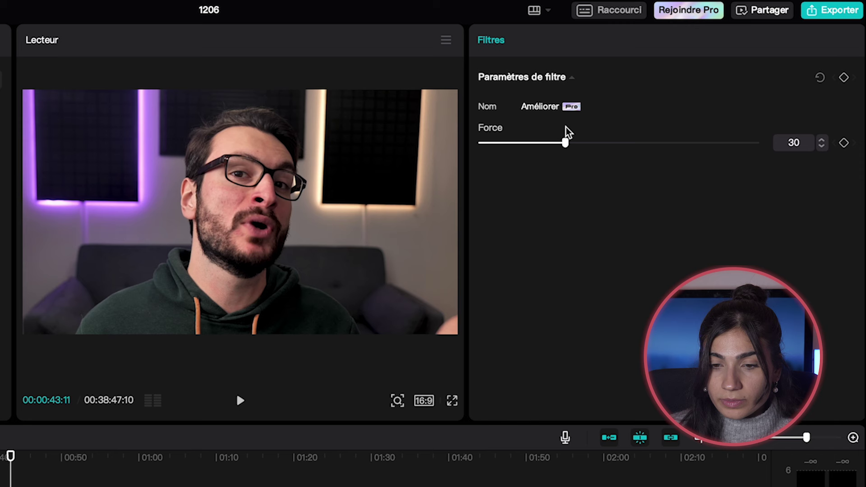
Turn on the colour oscilloscope for the preview player
{"action": "left_click", "coordinate": [447, 41]}
{"action": "mouse_move", "coordinate": [427, 69]}
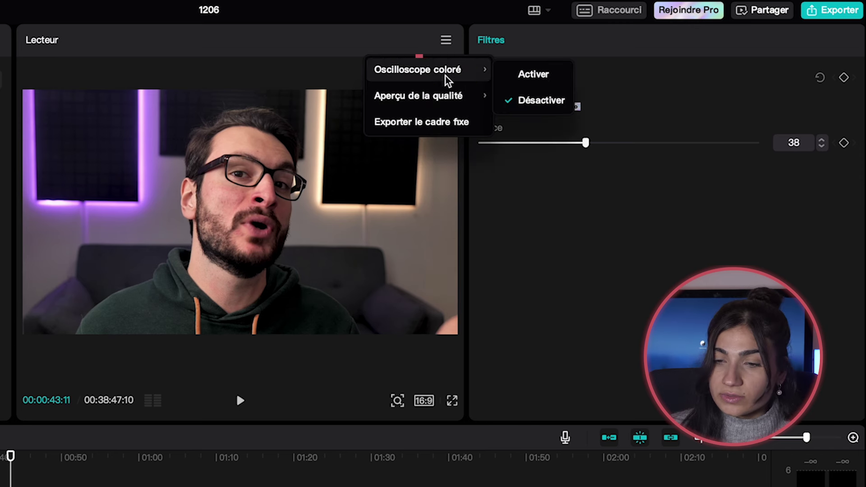
{"action": "left_click", "coordinate": [534, 74]}
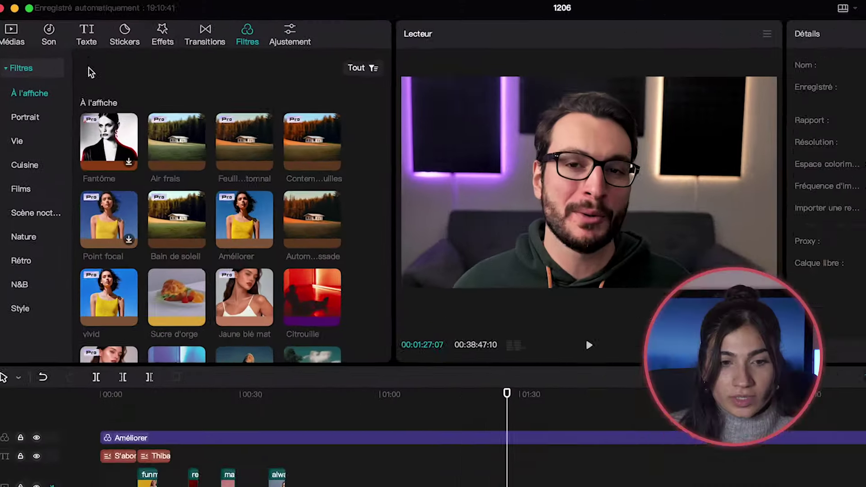
Generate automatic subtitles for the video with French as the spoken language
{"action": "left_click", "coordinate": [87, 34]}
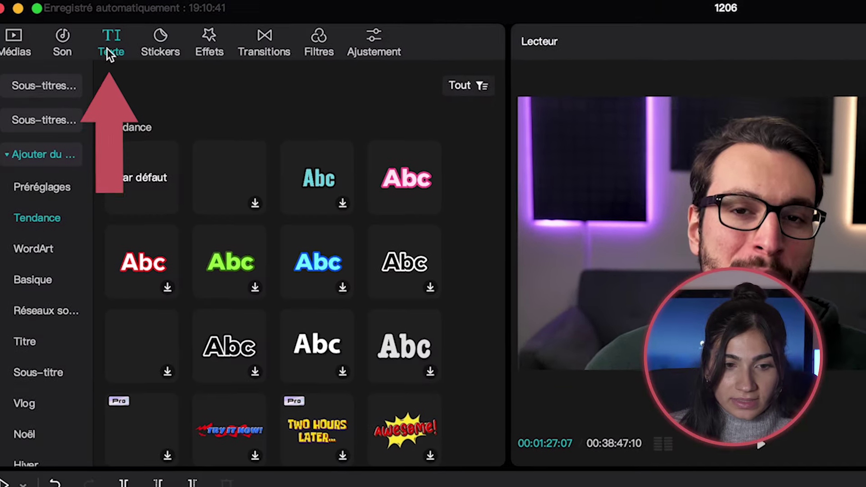
{"action": "left_click", "coordinate": [20, 89]}
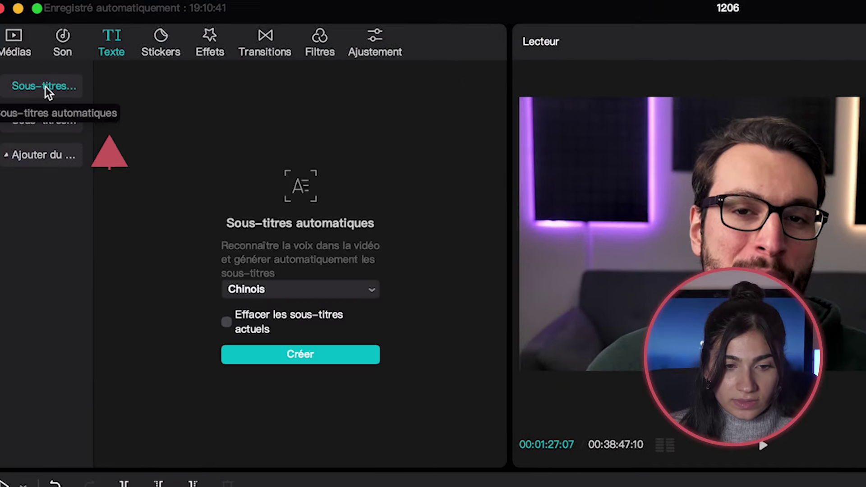
{"action": "left_click", "coordinate": [257, 293]}
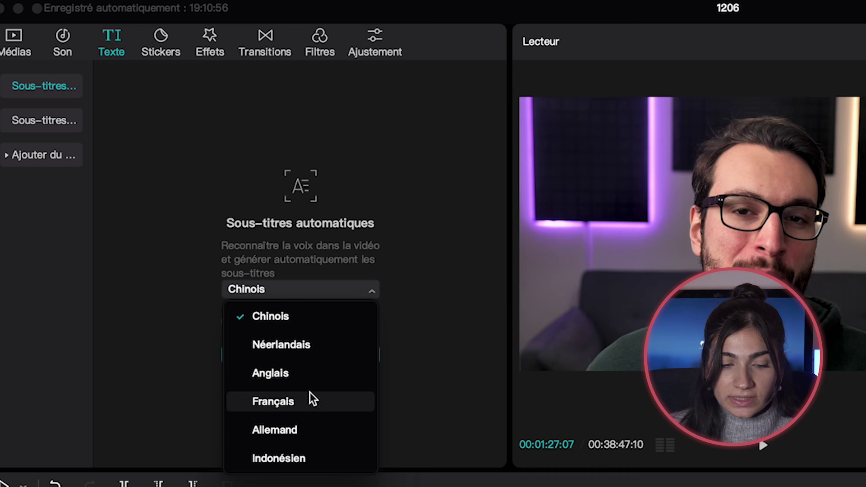
{"action": "left_click", "coordinate": [261, 403]}
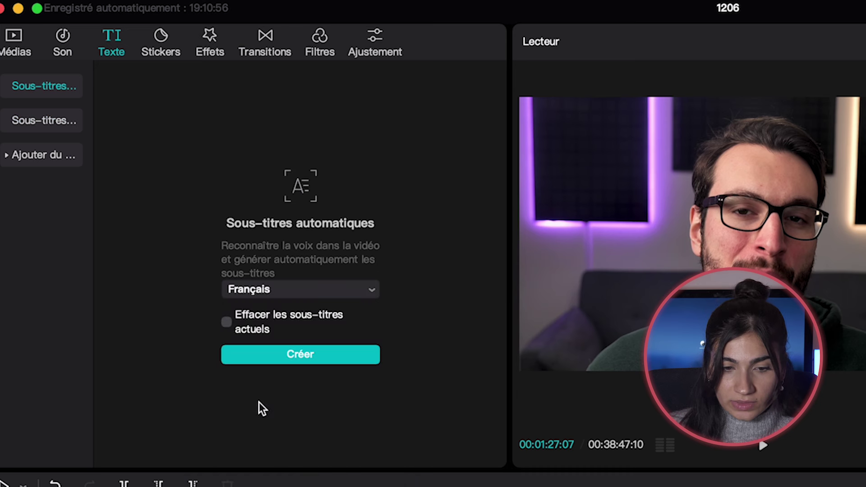
{"action": "left_click", "coordinate": [289, 354]}
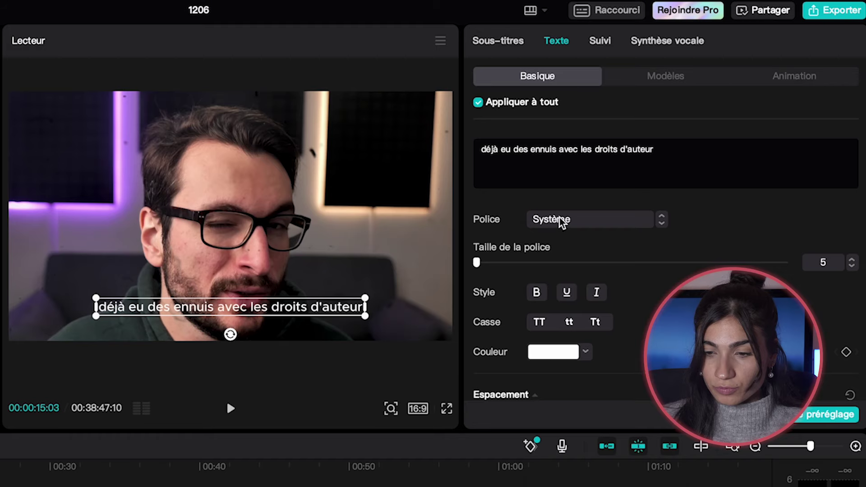
Set the font of all subtitles to DelaGothic-Bold, trying out other text colours and the scale
{"action": "left_click", "coordinate": [560, 221]}
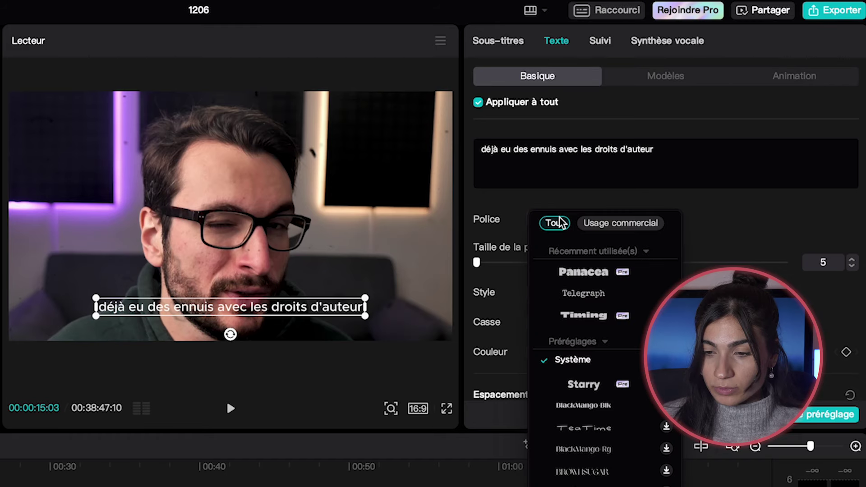
{"action": "left_click", "coordinate": [681, 129]}
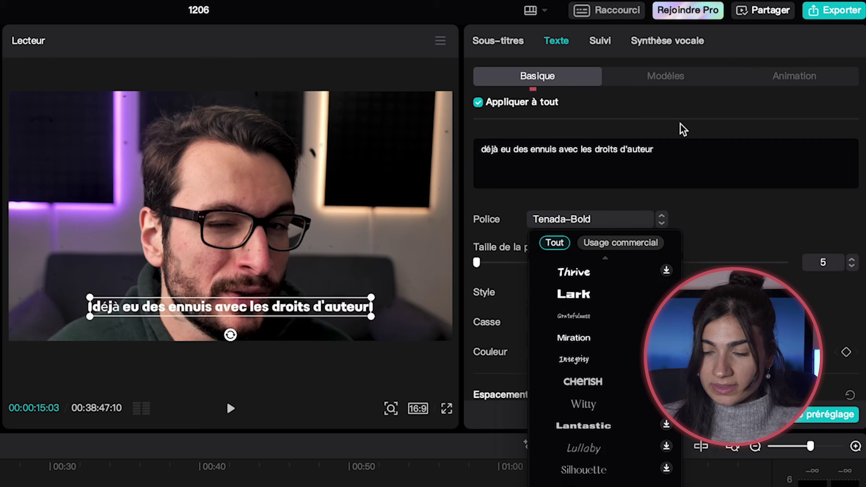
{"action": "left_click", "coordinate": [518, 108]}
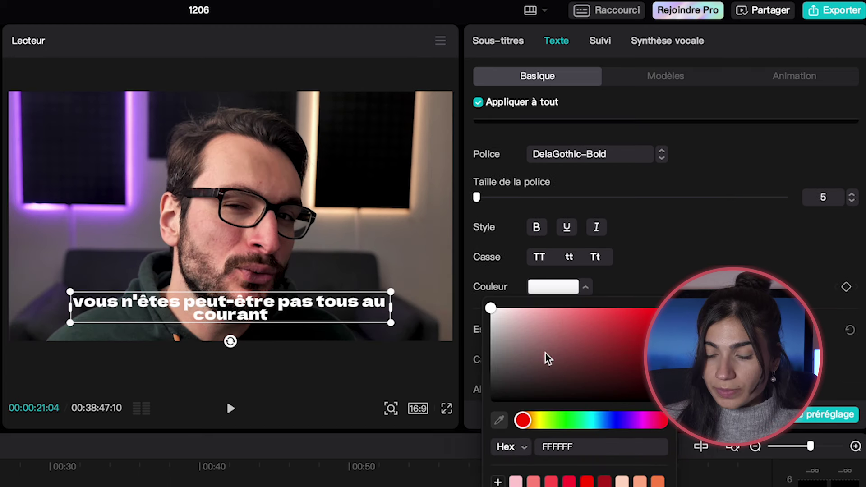
{"action": "left_click", "coordinate": [552, 483]}
{"action": "left_click", "coordinate": [531, 483]}
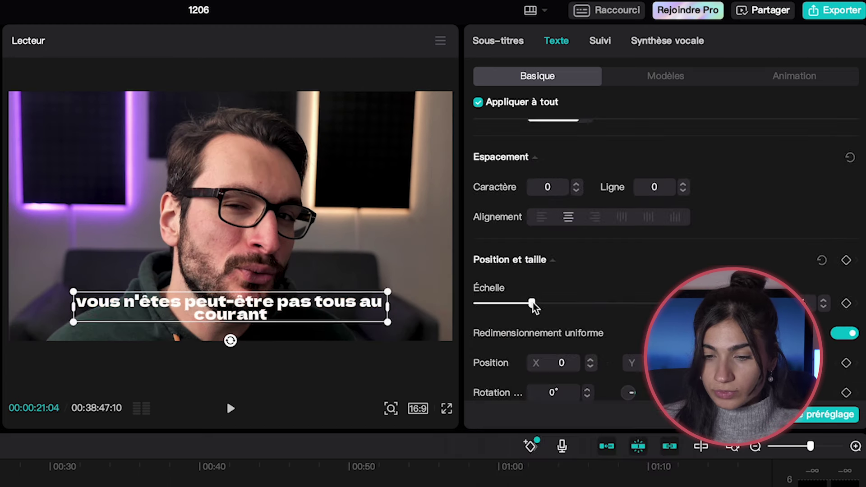
{"action": "left_click_drag", "start_coordinate": [533, 305], "coordinate": [533, 304]}
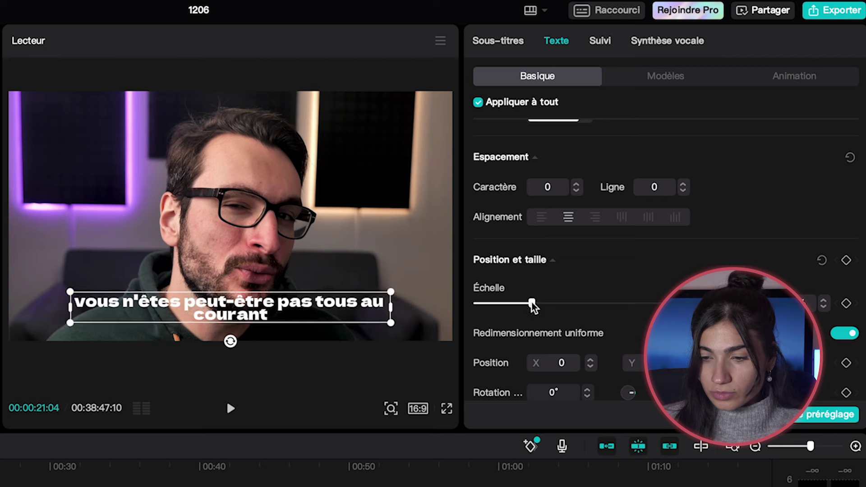
Add a purple stroke with a thickness of 75 to all subtitles
{"action": "scroll", "coordinate": [597, 336], "scroll_direction": "down", "scroll_amount": 1}
{"action": "scroll", "coordinate": [596, 336], "scroll_direction": "down", "scroll_amount": 5}
{"action": "left_click", "coordinate": [478, 209]}
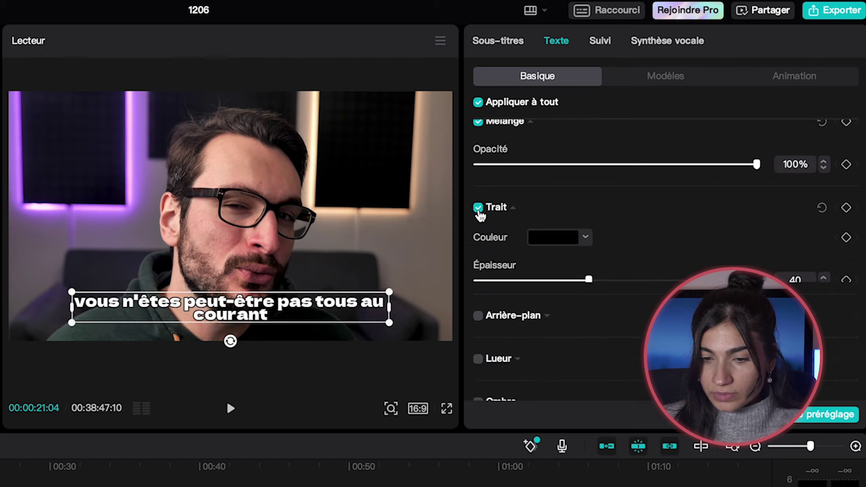
{"action": "left_click", "coordinate": [560, 238]}
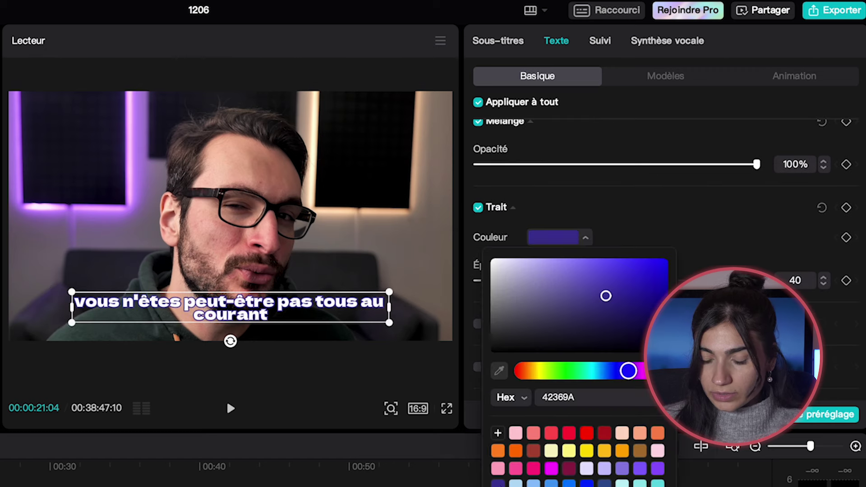
{"action": "left_click", "coordinate": [629, 471]}
{"action": "mouse_move", "coordinate": [622, 281]}
{"action": "left_mouse_down"}
{"action": "mouse_move", "coordinate": [711, 275]}
{"action": "mouse_move", "coordinate": [686, 276]}
{"action": "left_mouse_up"}
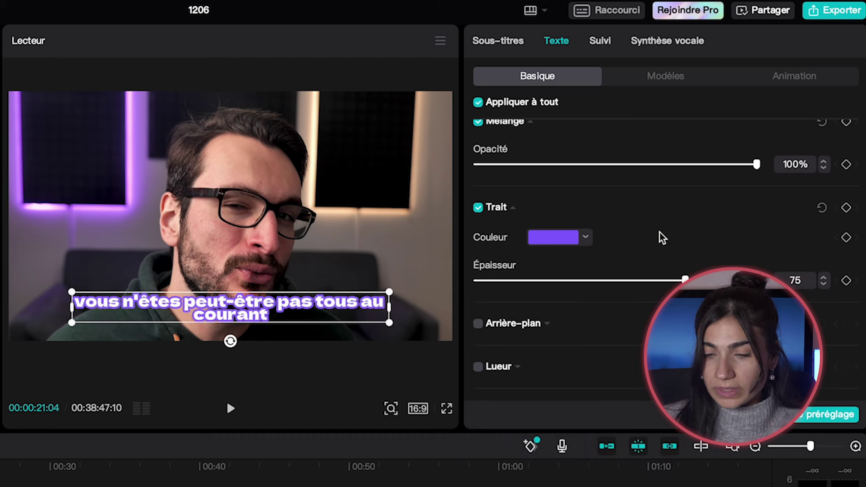
Try a black background behind the subtitles and look through the remaining text style options
{"action": "scroll", "coordinate": [662, 238], "scroll_direction": "down", "scroll_amount": 3}
{"action": "left_click", "coordinate": [478, 251]}
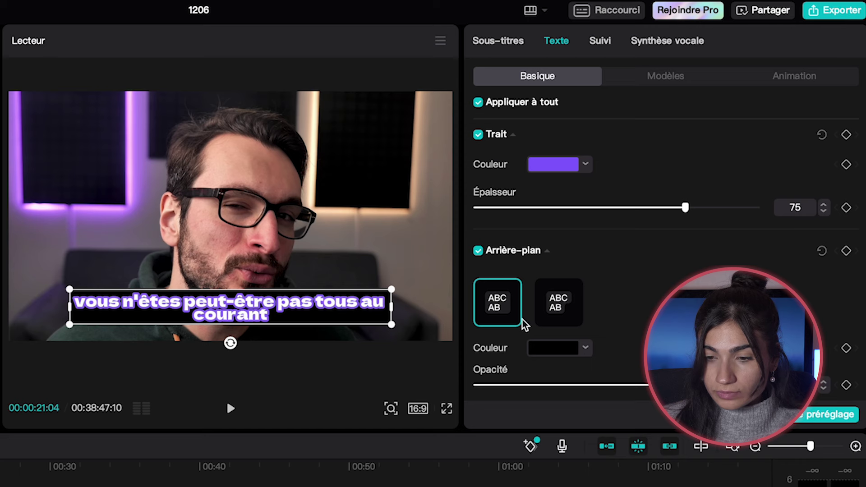
{"action": "left_click", "coordinate": [478, 251]}
{"action": "scroll", "coordinate": [479, 345], "scroll_direction": "down", "scroll_amount": 3}
{"action": "scroll", "coordinate": [480, 344], "scroll_direction": "up", "scroll_amount": 10}
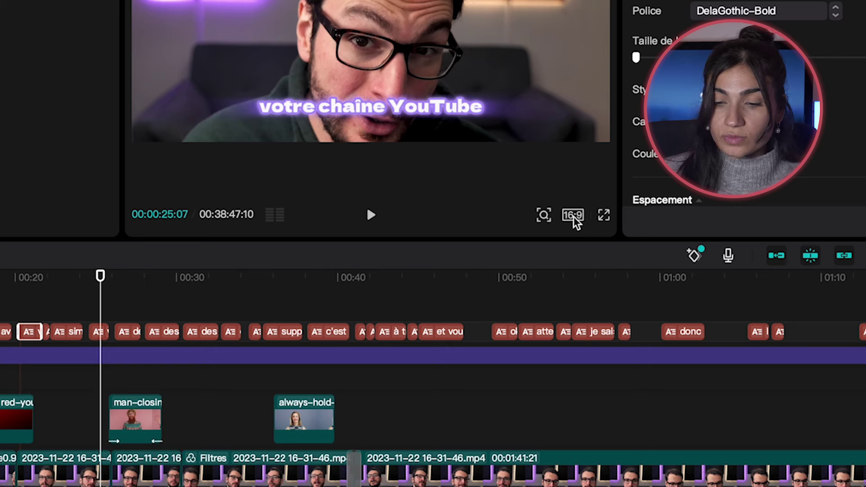
Switch the project's aspect ratio to 9:16 and scale the main clip at the playhead to 327%
{"action": "left_click", "coordinate": [573, 216]}
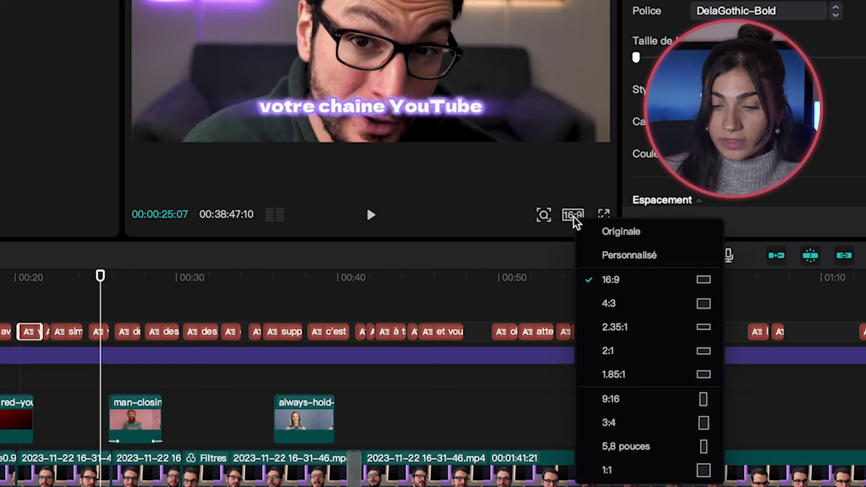
{"action": "left_click", "coordinate": [622, 400]}
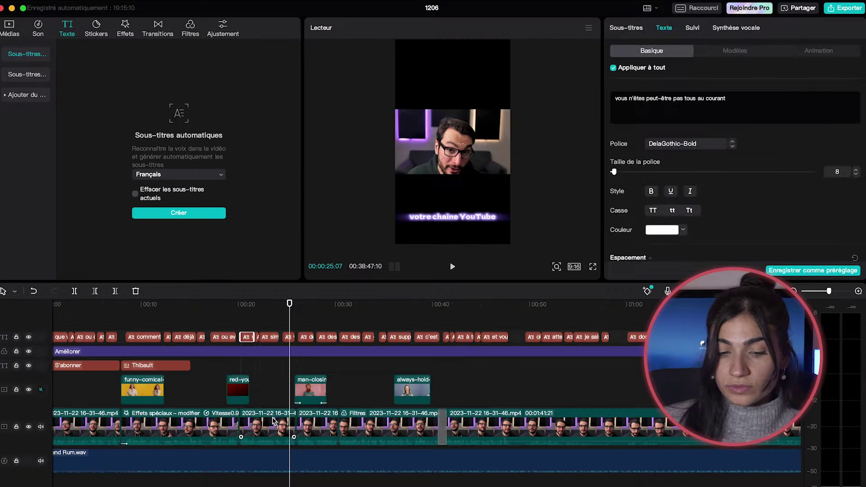
{"action": "left_click", "coordinate": [276, 420]}
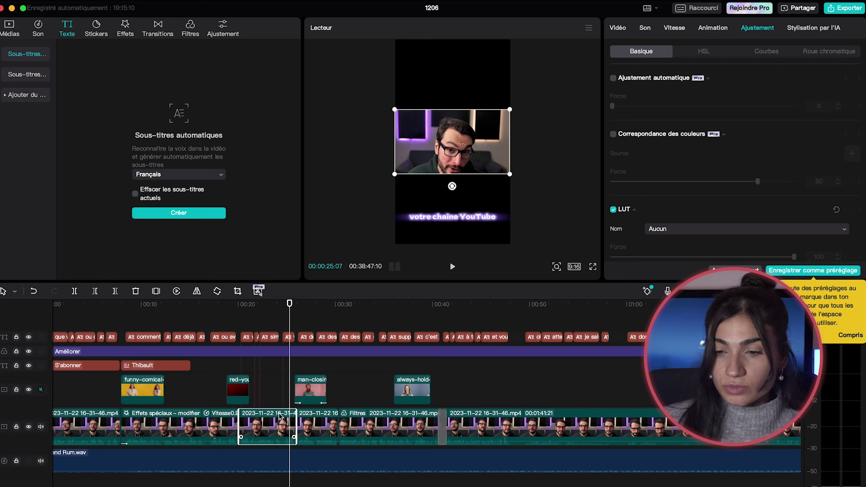
{"action": "left_click", "coordinate": [618, 28]}
{"action": "left_click_drag", "start_coordinate": [672, 107], "coordinate": [731, 107]}
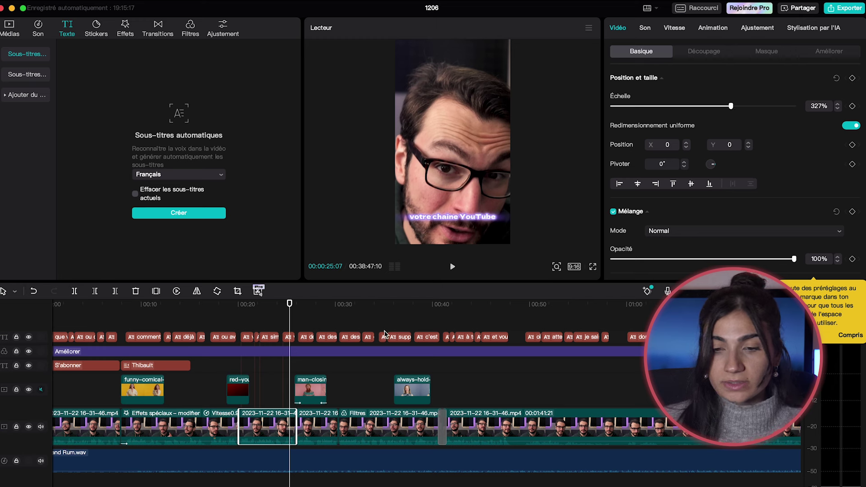